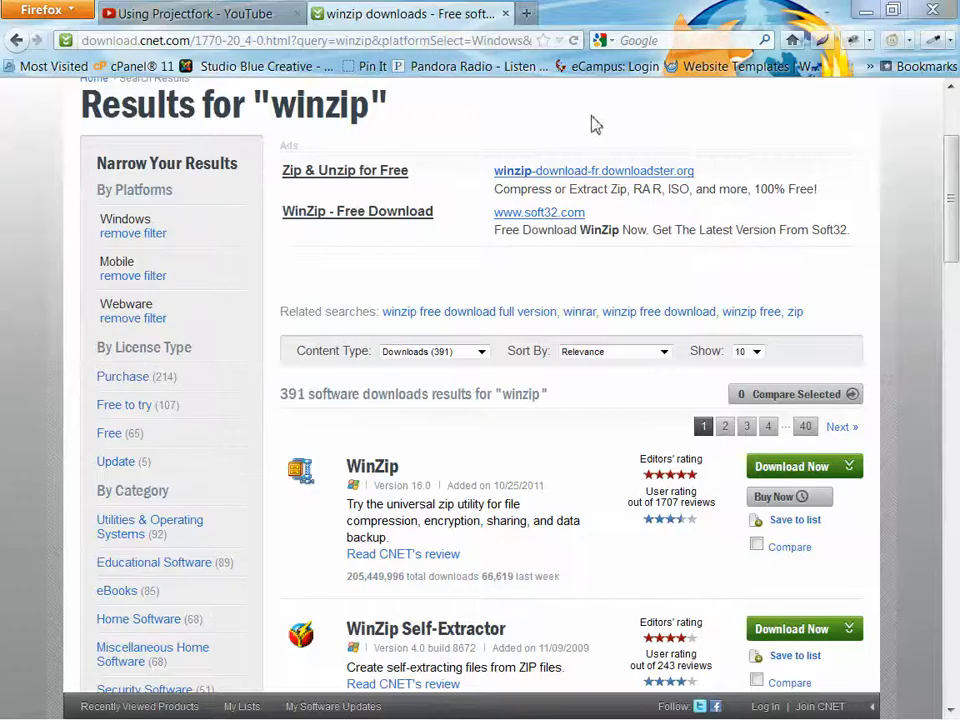
- Switch to Windows Explorer, go to the Desktop location and open its JPEG folder
{"action": "left_click_drag", "start_coordinate": [0, 118], "coordinate": [294, 37]}
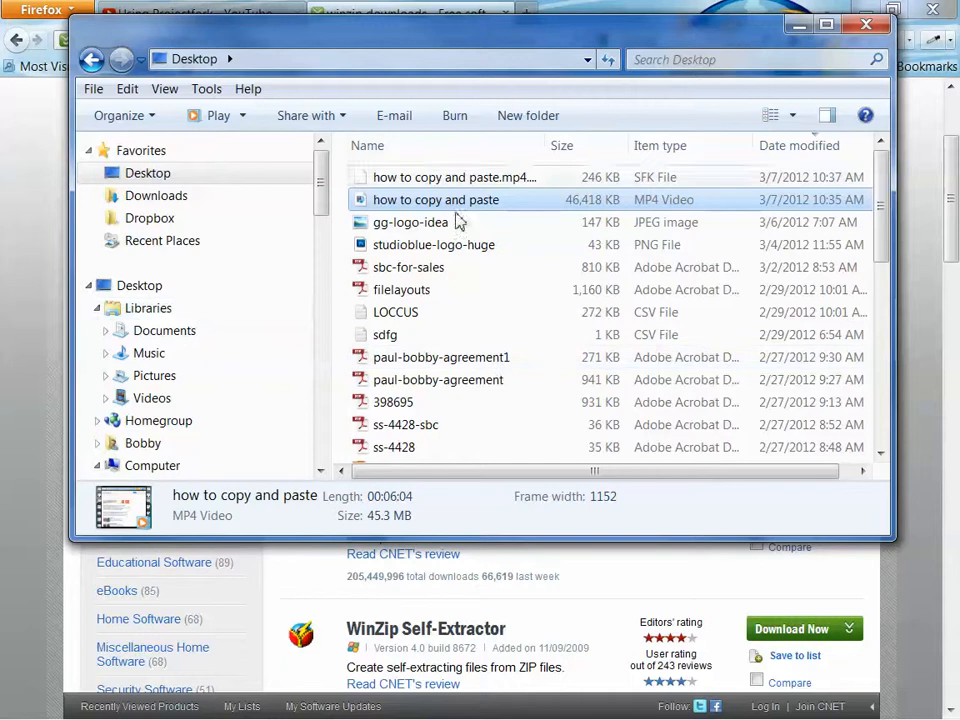
{"action": "left_click", "coordinate": [170, 187]}
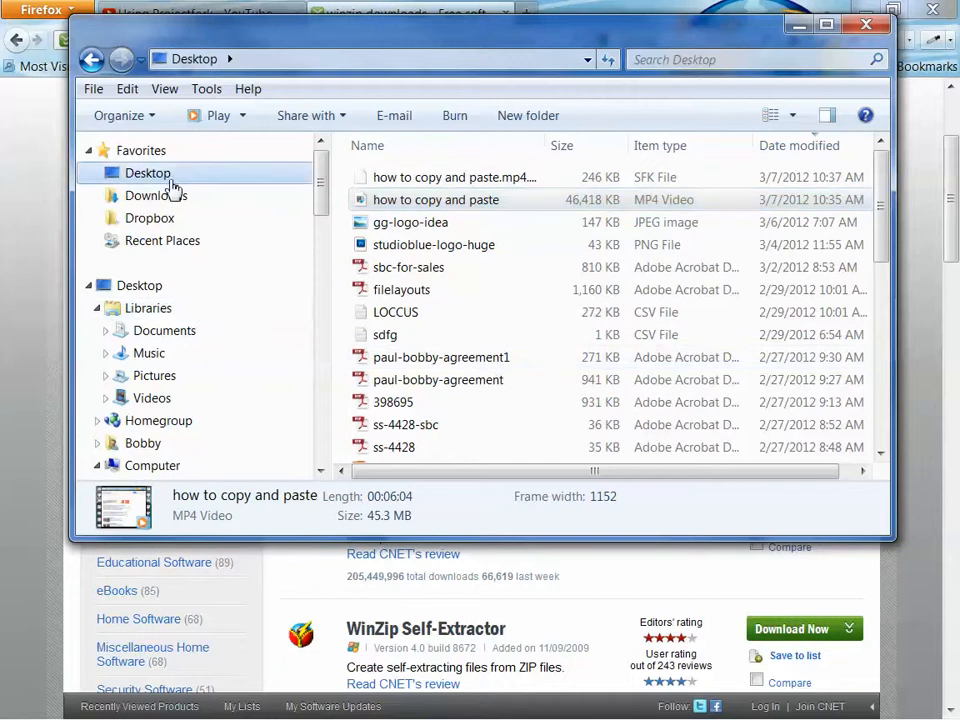
{"action": "scroll", "coordinate": [537, 311], "scroll_direction": "down", "scroll_amount": 2}
{"action": "left_click", "coordinate": [540, 292]}
{"action": "scroll", "coordinate": [551, 309], "scroll_direction": "down", "scroll_amount": 4}
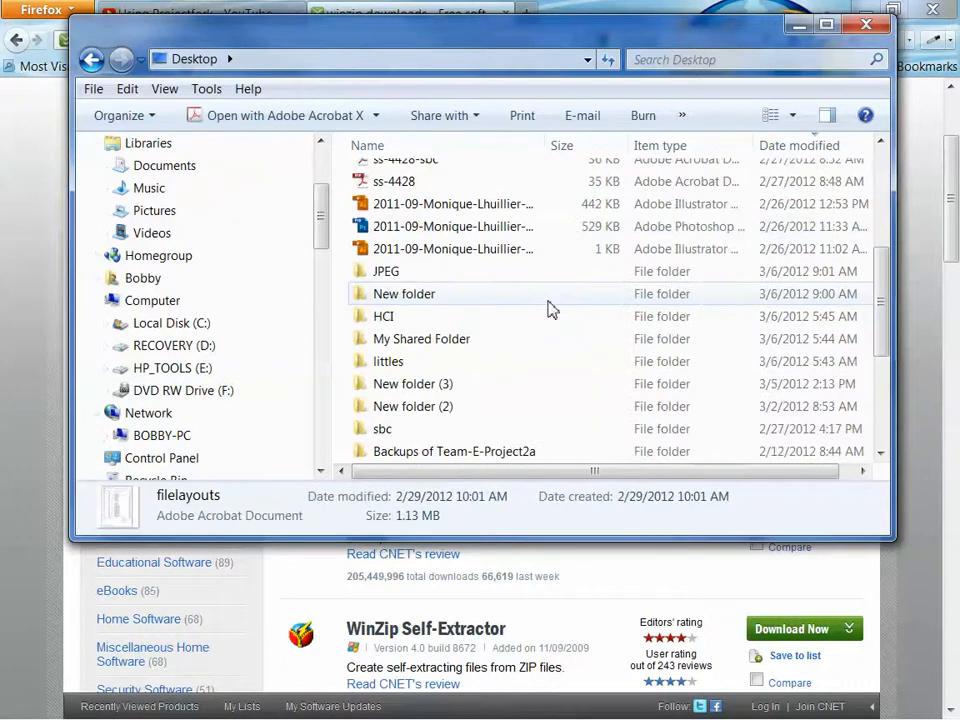
{"action": "left_click", "coordinate": [396, 281]}
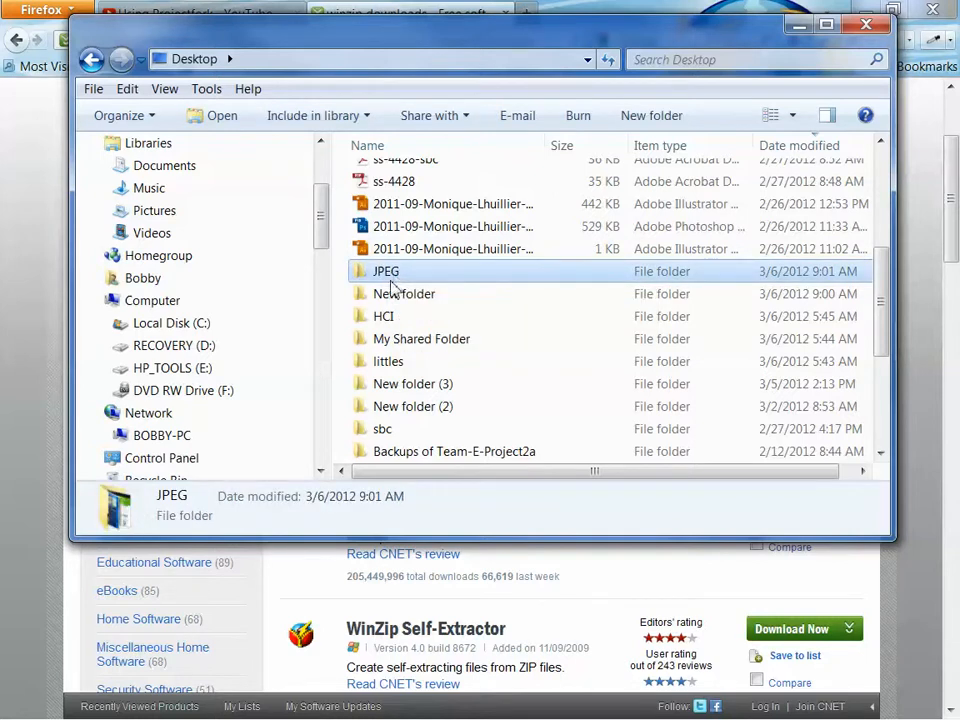
{"action": "double_click", "coordinate": [395, 275]}
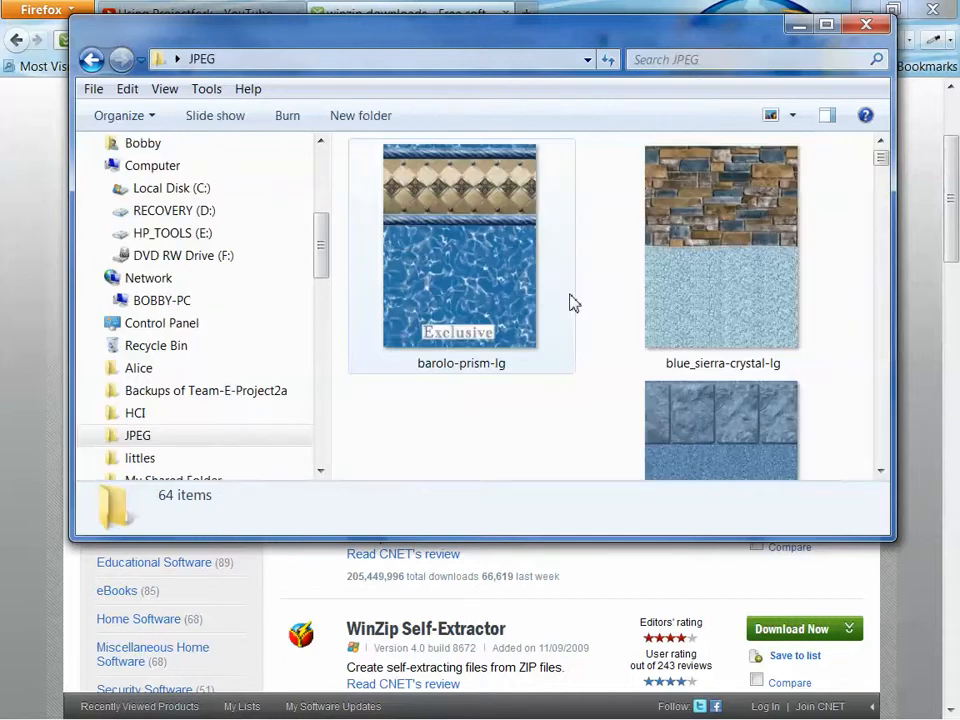
- Look through the image thumbnails in the JPEG folder to see what it contains
{"action": "scroll", "coordinate": [600, 302], "scroll_direction": "down", "scroll_amount": 6}
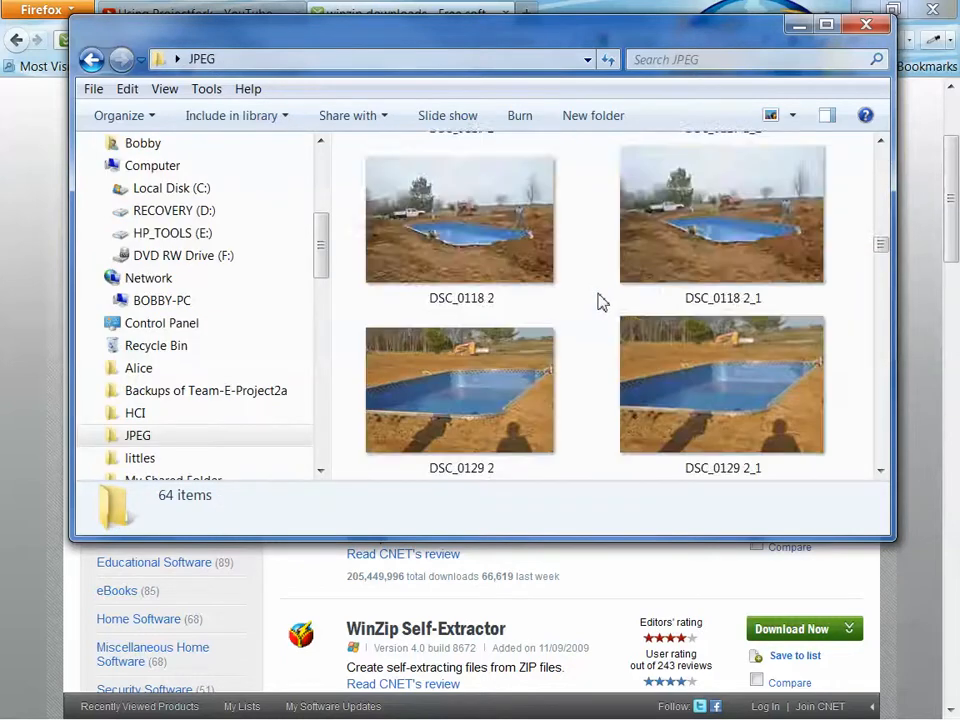
{"action": "scroll", "coordinate": [600, 298], "scroll_direction": "down", "scroll_amount": 3}
{"action": "scroll", "coordinate": [603, 297], "scroll_direction": "up", "scroll_amount": 9}
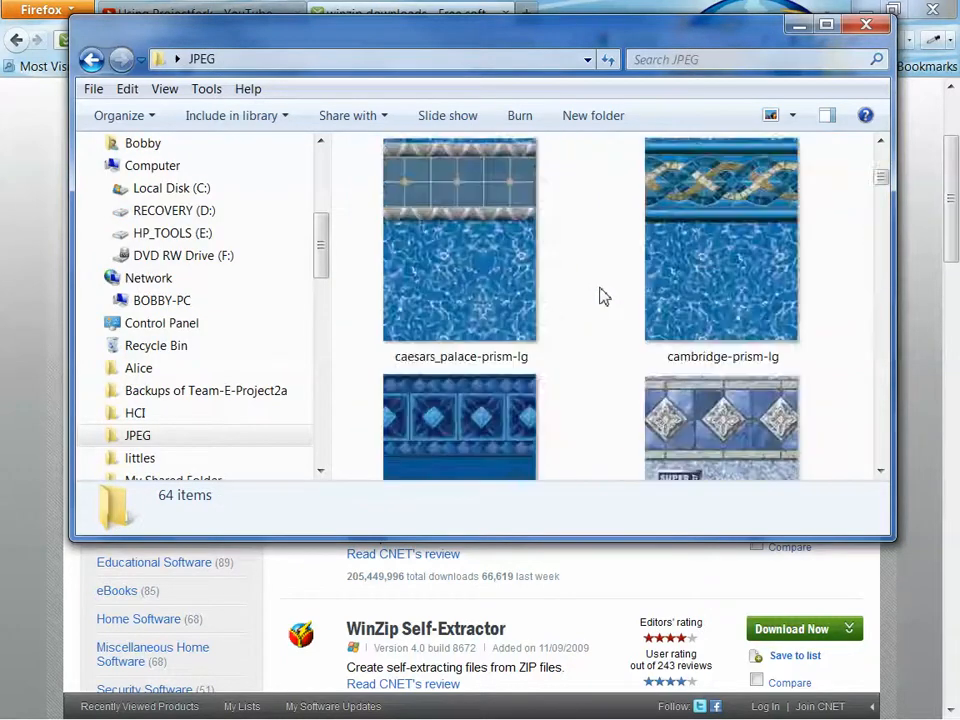
{"action": "scroll", "coordinate": [600, 296], "scroll_direction": "down", "scroll_amount": 3}
{"action": "scroll", "coordinate": [600, 296], "scroll_direction": "up", "scroll_amount": 3}
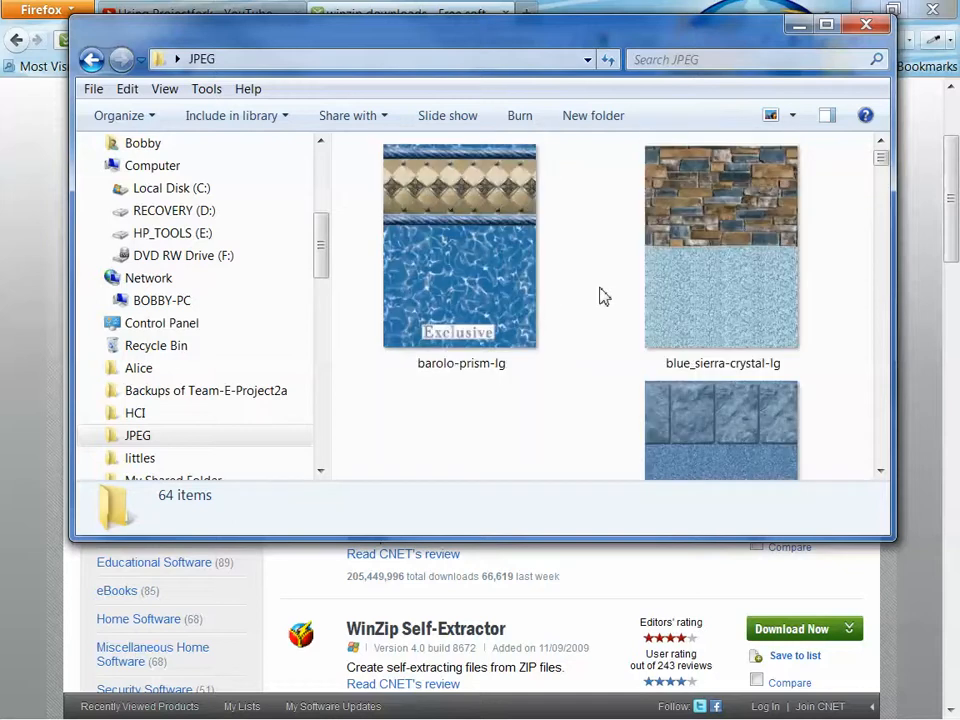
{"action": "right_click", "coordinate": [446, 257]}
{"action": "left_click", "coordinate": [392, 253]}
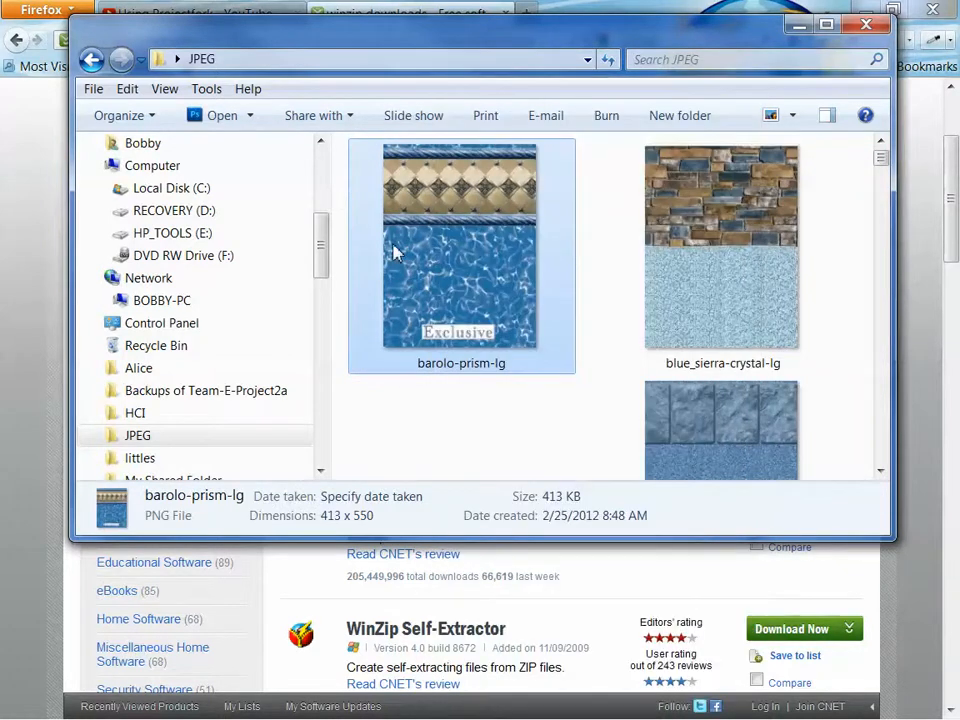
{"action": "left_click", "coordinate": [594, 224]}
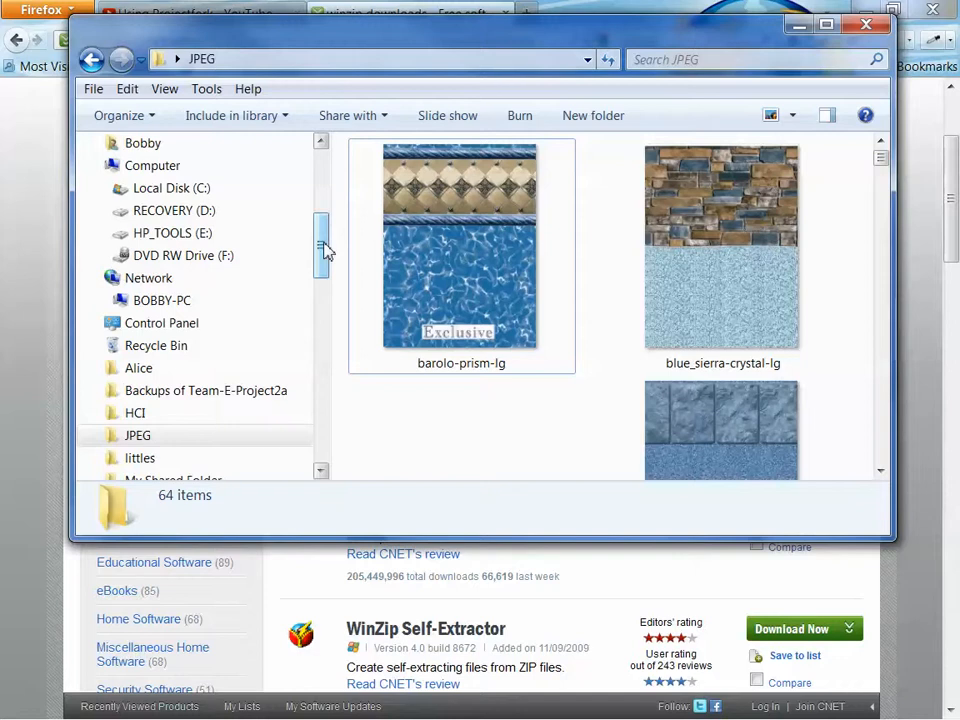
- Return to the Desktop folder and compress the JPEG folder with WinRAR into a ZIP-format archive named JPEG.zip
{"action": "left_click_drag", "start_coordinate": [325, 250], "coordinate": [326, 178]}
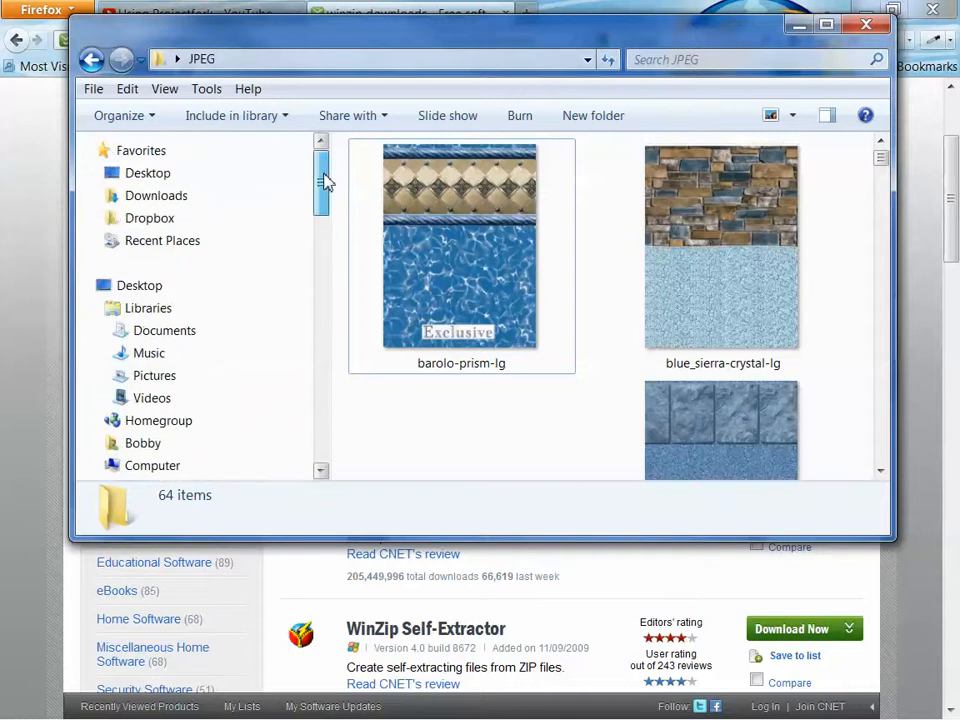
{"action": "left_click", "coordinate": [91, 60]}
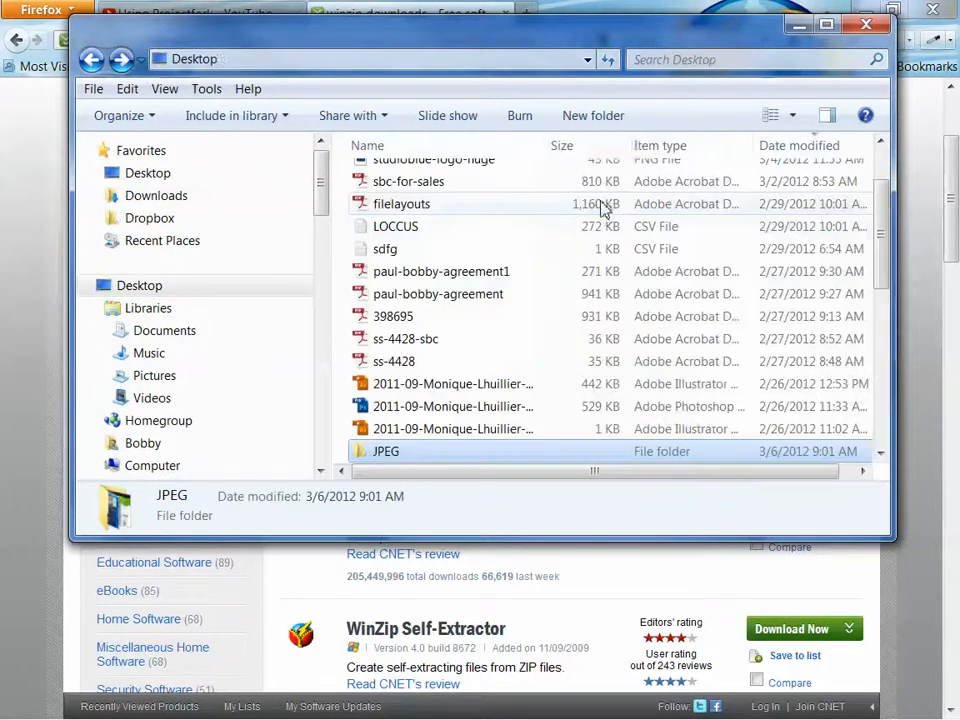
{"action": "scroll", "coordinate": [536, 256], "scroll_direction": "down", "scroll_amount": 3}
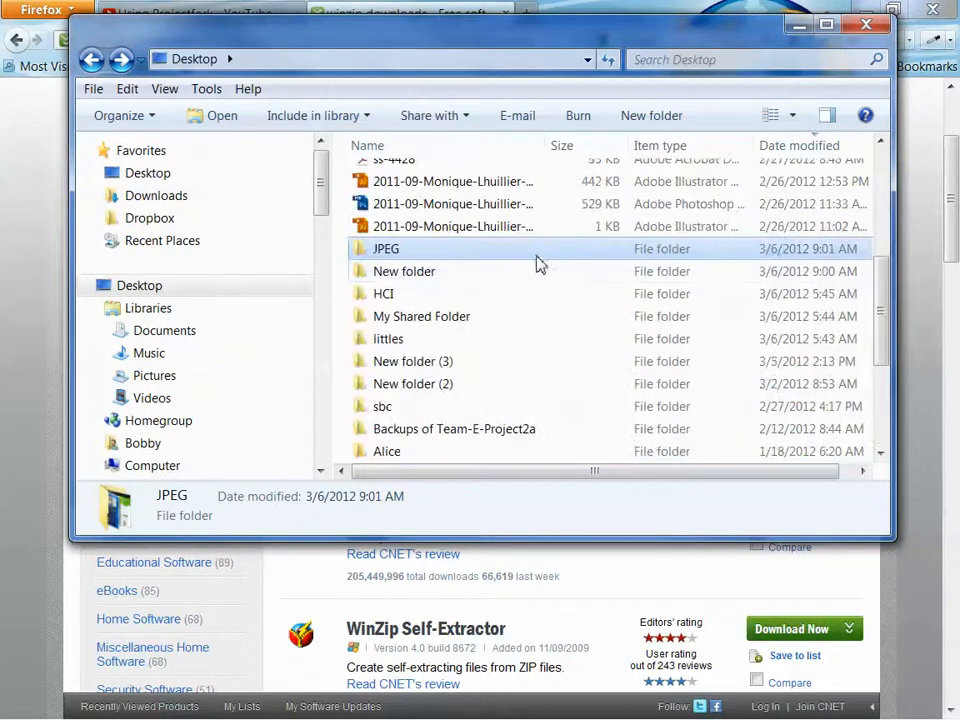
{"action": "right_click", "coordinate": [384, 253]}
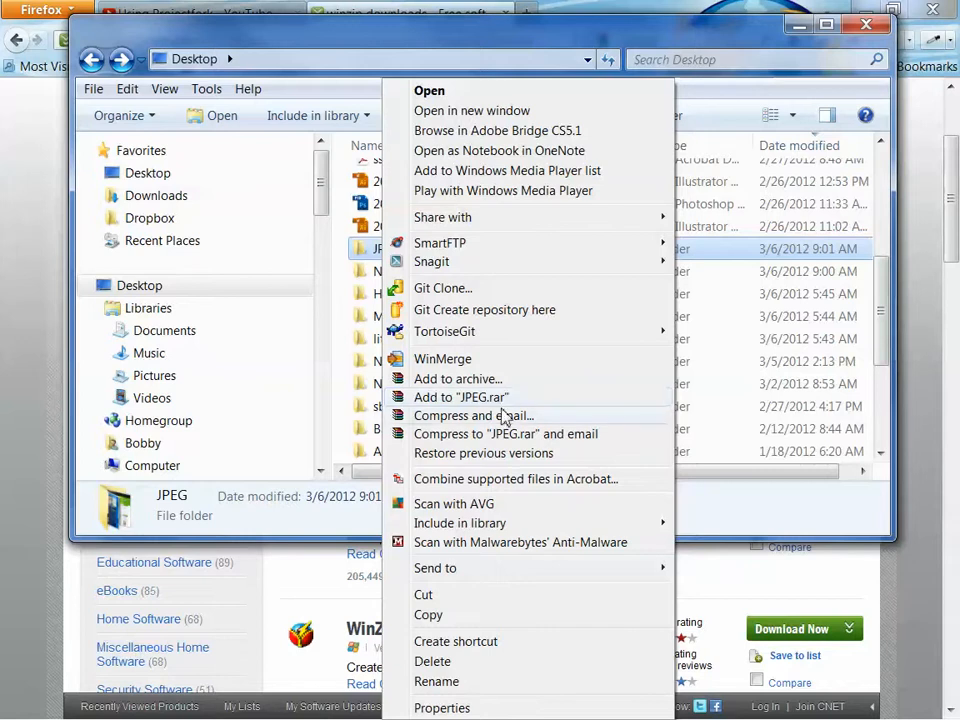
{"action": "left_click", "coordinate": [458, 382]}
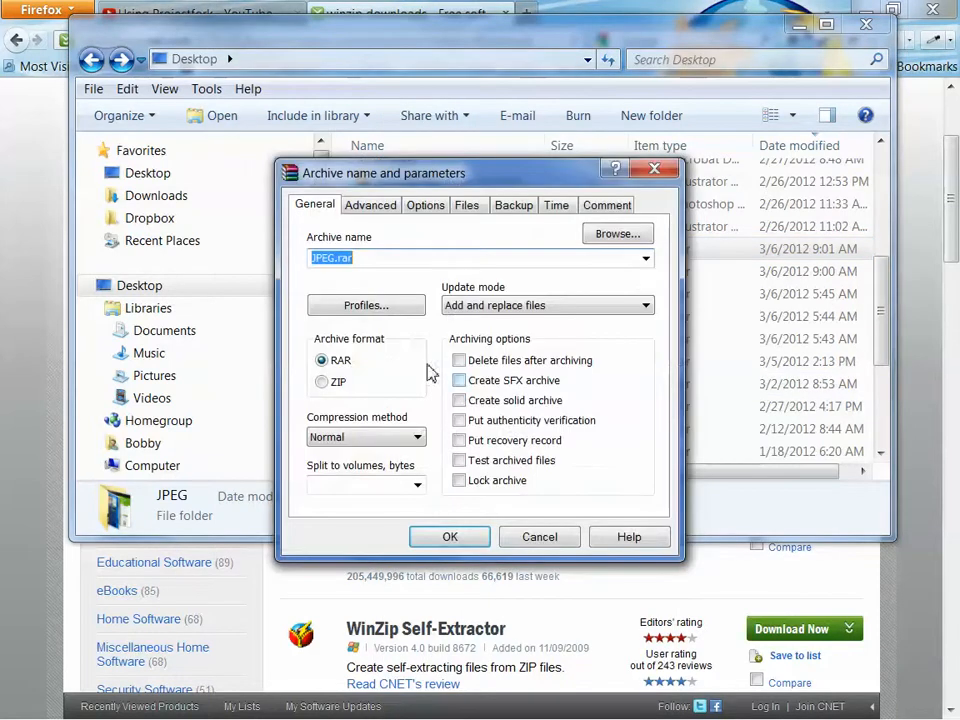
{"action": "left_click", "coordinate": [355, 258]}
{"action": "double_click", "coordinate": [349, 258]}
{"action": "left_click", "coordinate": [322, 382]}
{"action": "left_click_drag", "start_coordinate": [360, 257], "coordinate": [308, 267]}
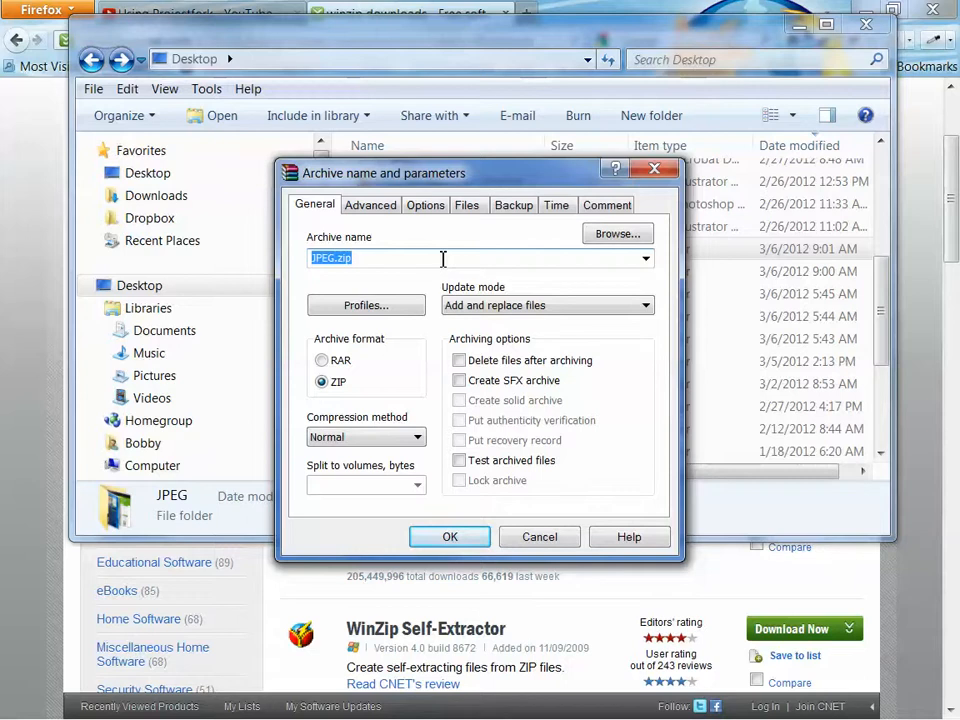
{"action": "left_click", "coordinate": [450, 537]}
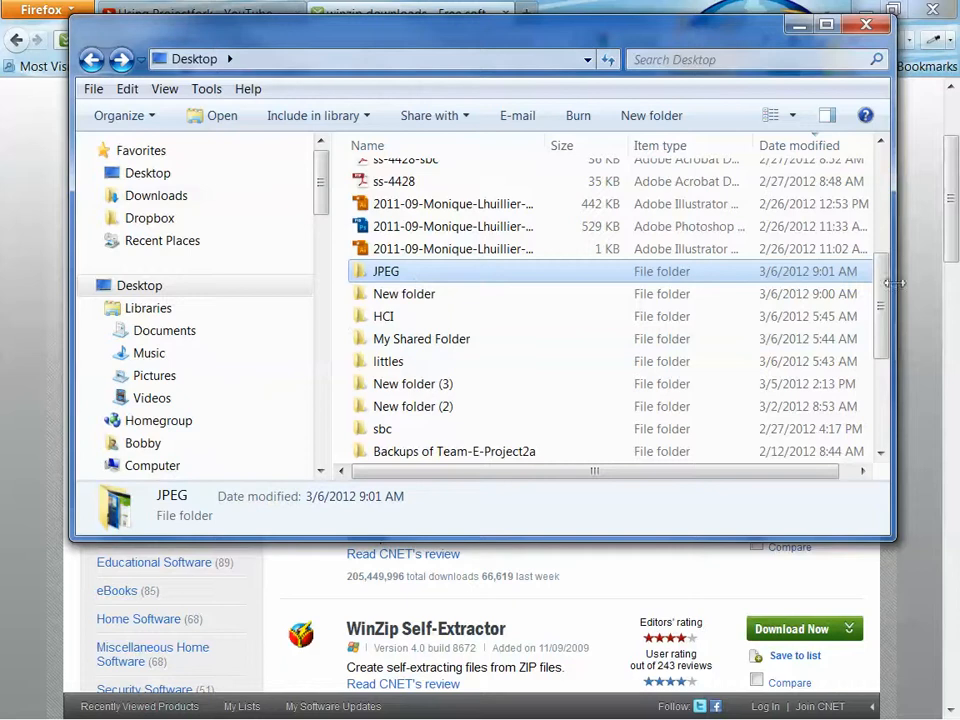
- Sort the Desktop contents by name and select the new JPEG ZIP archive
{"action": "left_click_drag", "start_coordinate": [883, 300], "coordinate": [884, 220]}
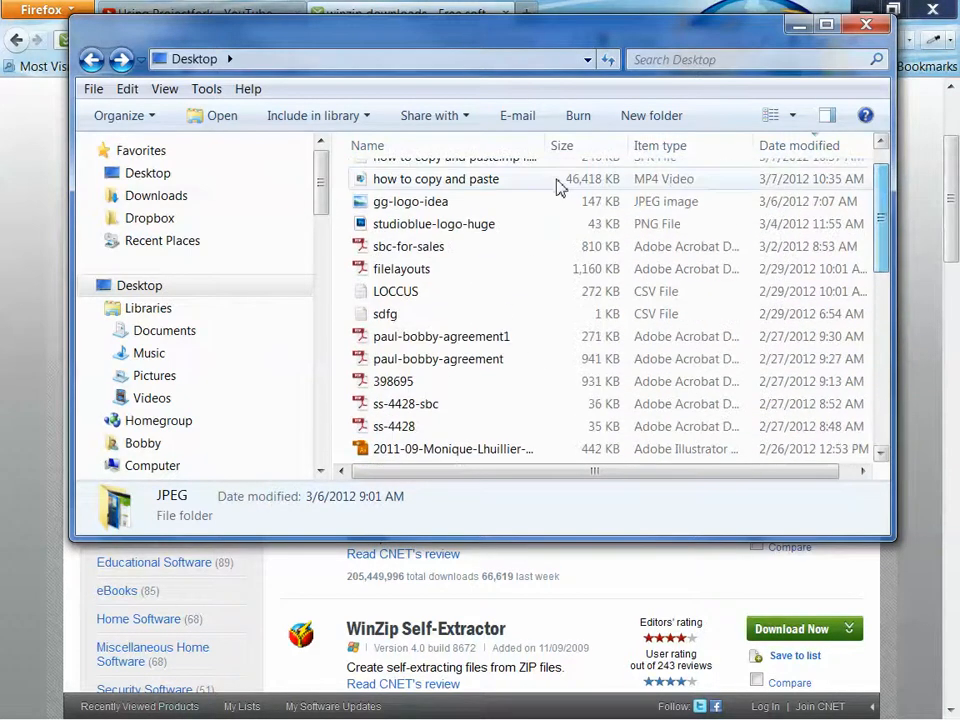
{"action": "left_click", "coordinate": [446, 148]}
{"action": "scroll", "coordinate": [499, 311], "scroll_direction": "down", "scroll_amount": 4}
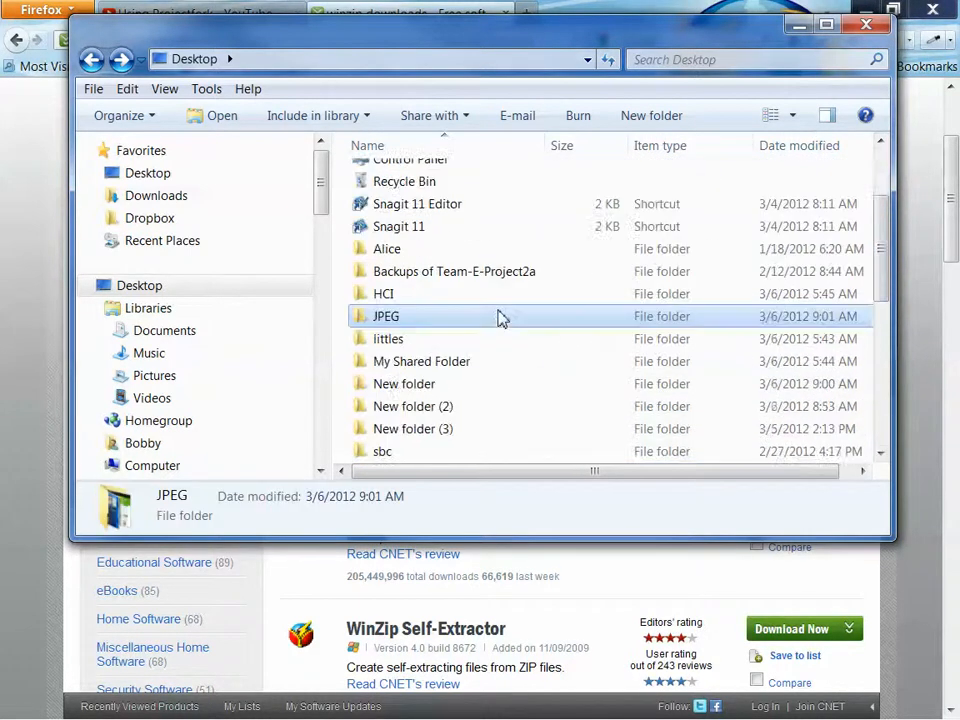
{"action": "scroll", "coordinate": [499, 321], "scroll_direction": "down", "scroll_amount": 3}
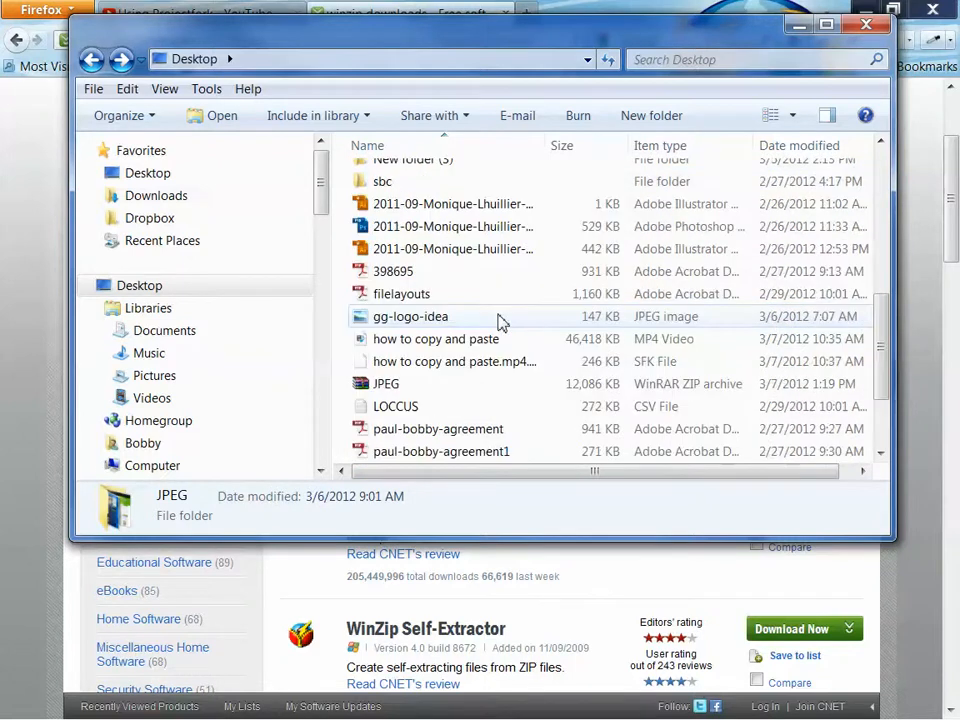
{"action": "left_click", "coordinate": [375, 326]}
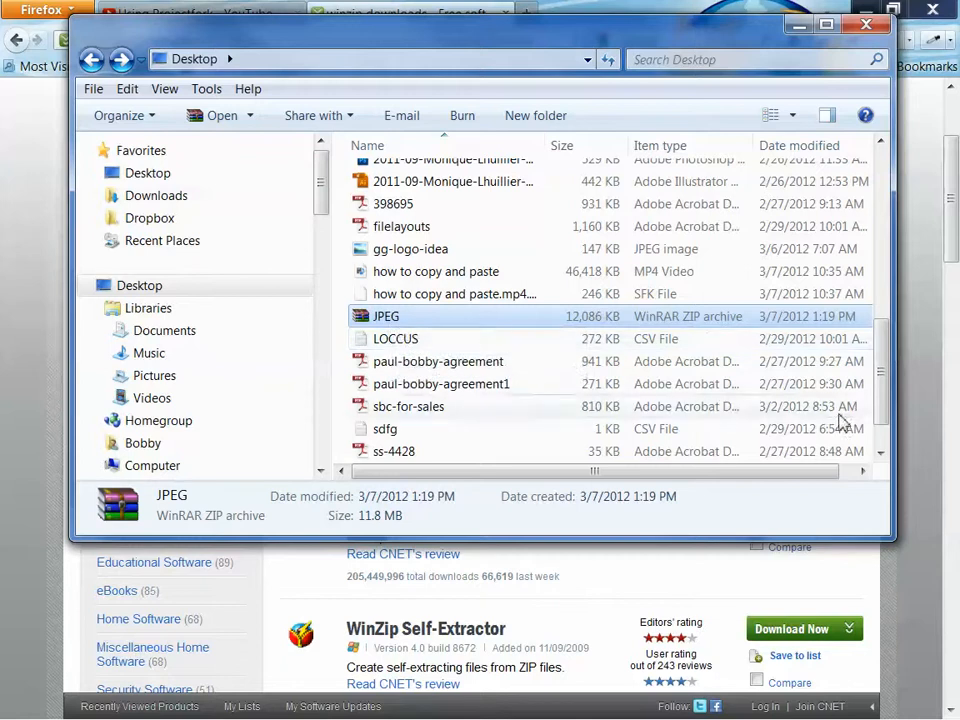
- Create a new folder on the Desktop and name it Jpeg2
{"action": "left_click_drag", "start_coordinate": [882, 390], "coordinate": [885, 340]}
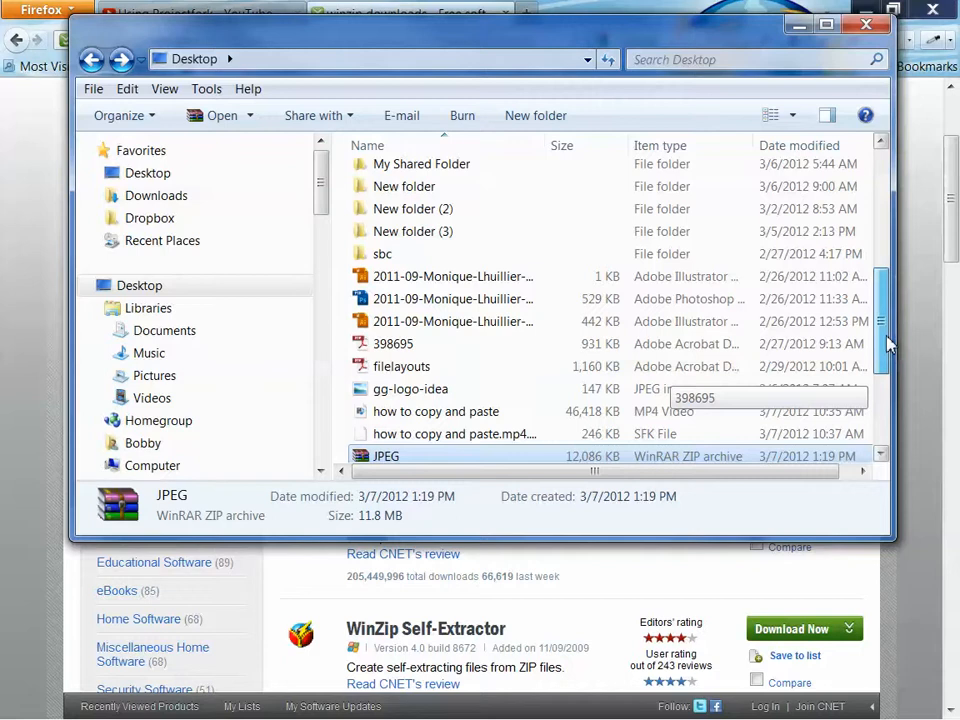
{"action": "left_click_drag", "start_coordinate": [888, 344], "coordinate": [891, 279]}
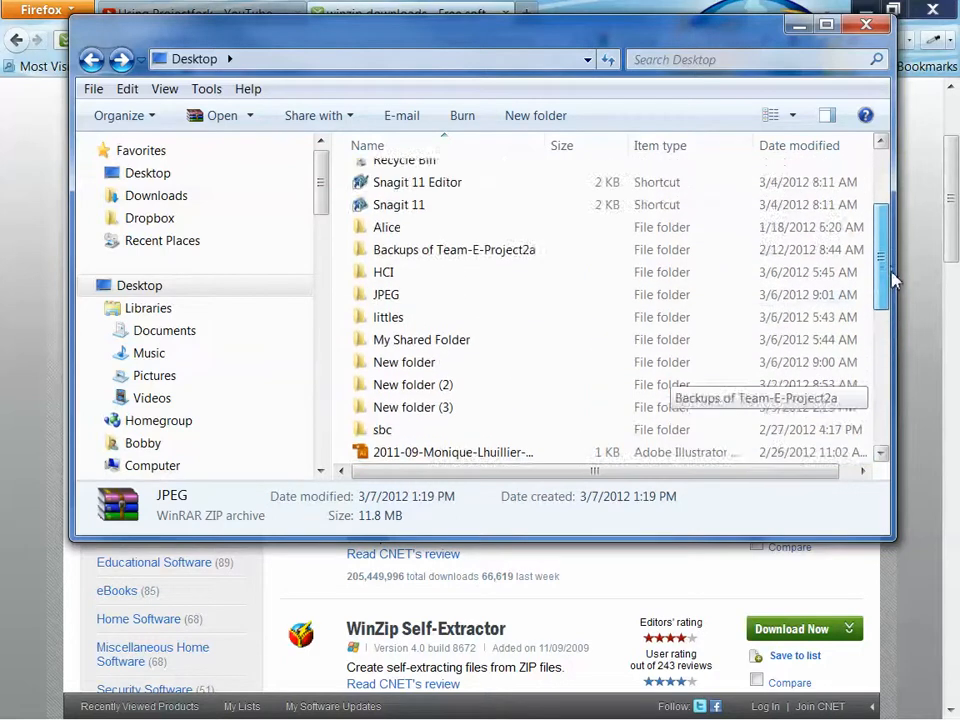
{"action": "left_click", "coordinate": [368, 300]}
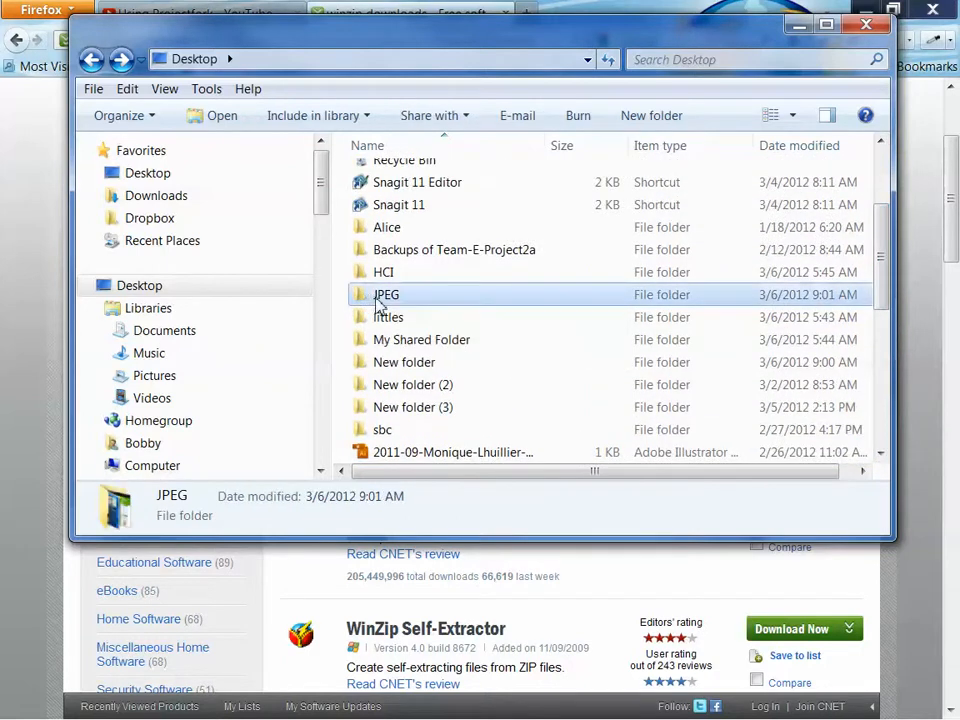
{"action": "left_click", "coordinate": [652, 124]}
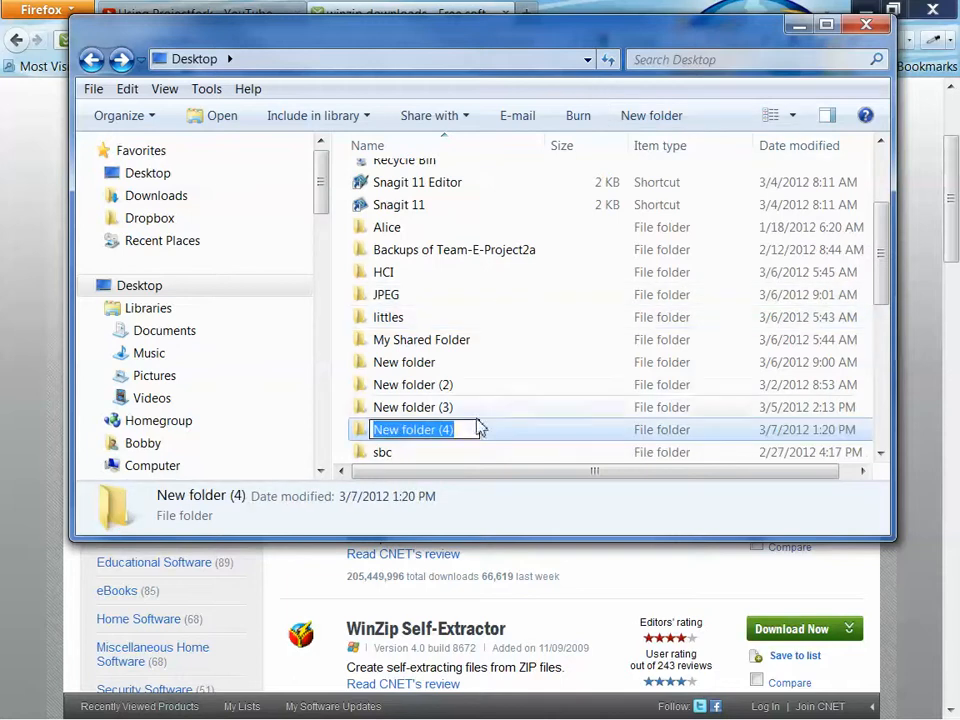
{"action": "type", "text": "J"}
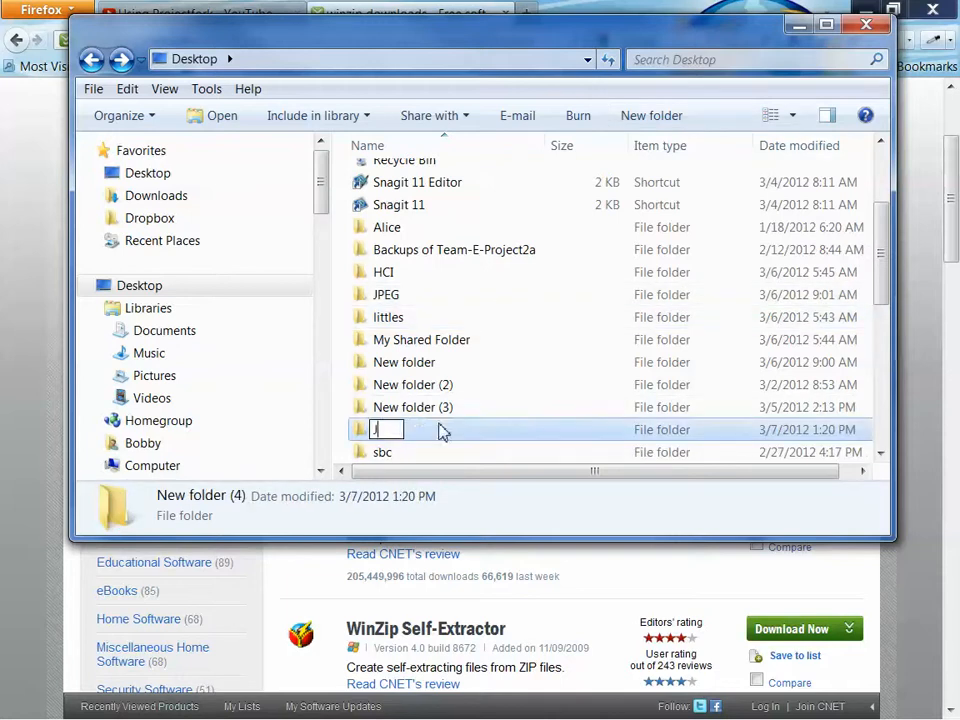
{"action": "type", "text": "peg2"}
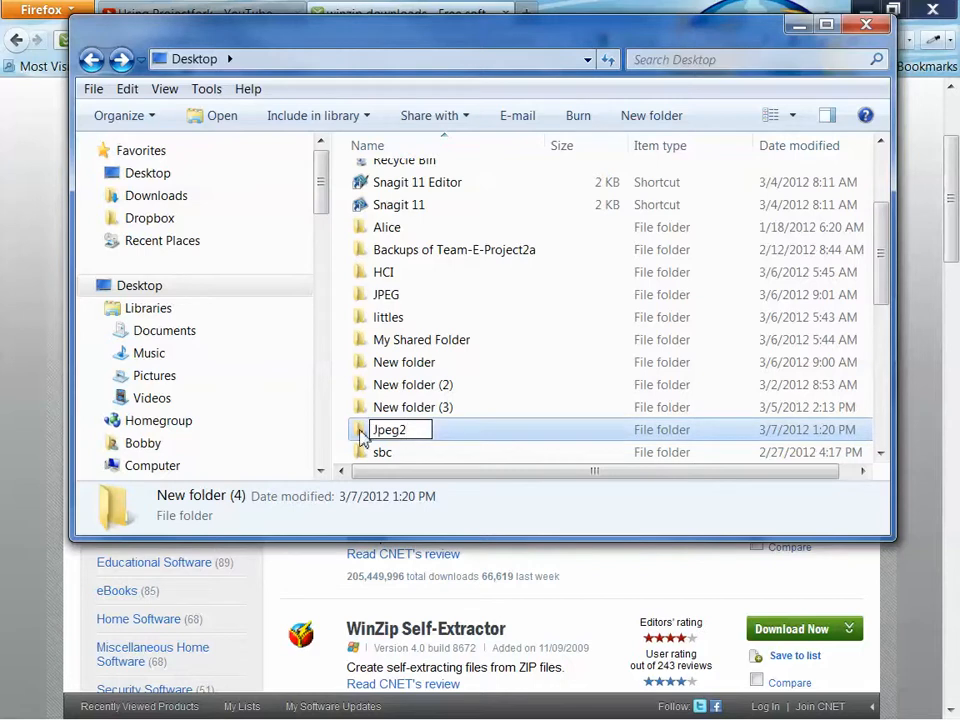
{"action": "key", "text": "Return"}
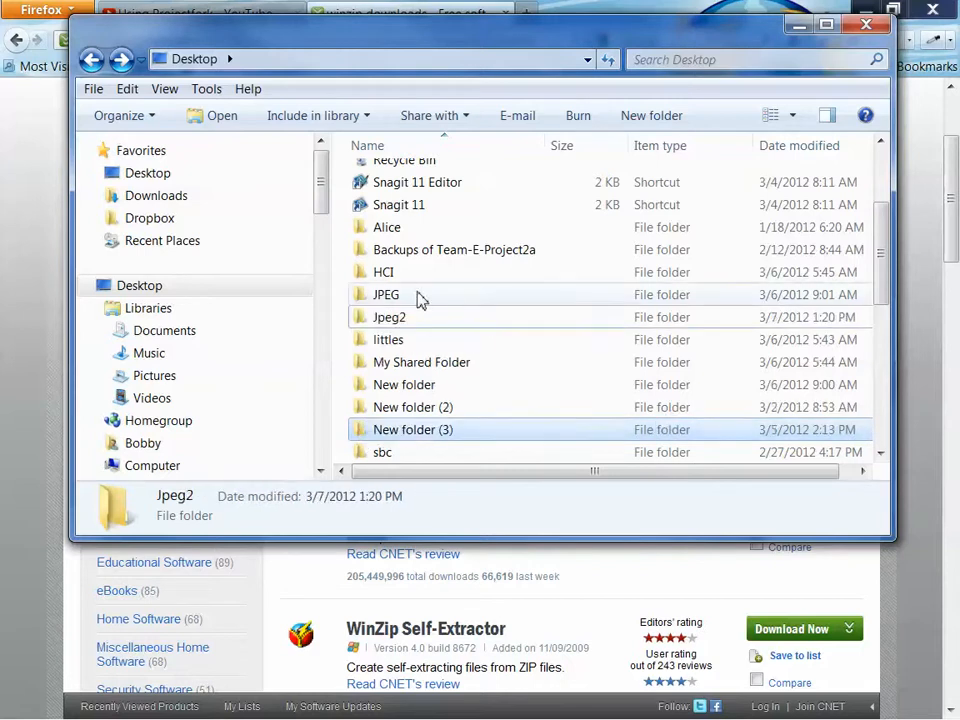
- Open the JPEG folder and select blue-hawaiian-pools, confetti-heatmap, DSC_0118 2, DSC_0118 2_1, DSC_0129 2 and DSC_0129 2_1 together
{"action": "double_click", "coordinate": [365, 298]}
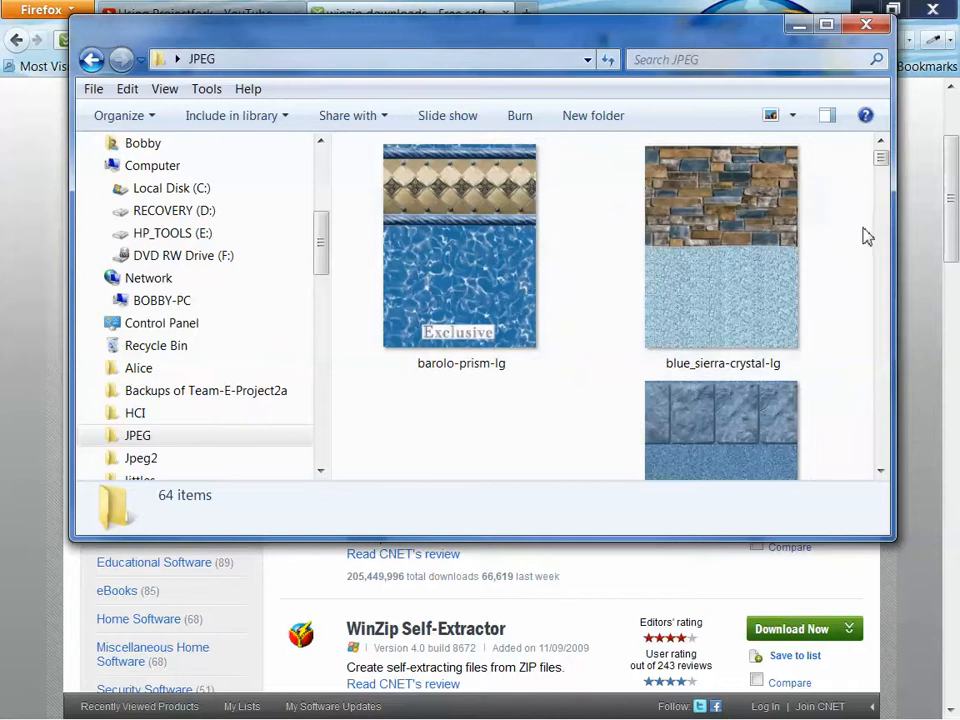
{"action": "mouse_move", "coordinate": [880, 165]}
{"action": "left_mouse_down"}
{"action": "mouse_move", "coordinate": [885, 193]}
{"action": "mouse_move", "coordinate": [882, 168]}
{"action": "left_mouse_up"}
{"action": "left_click", "coordinate": [430, 345]}
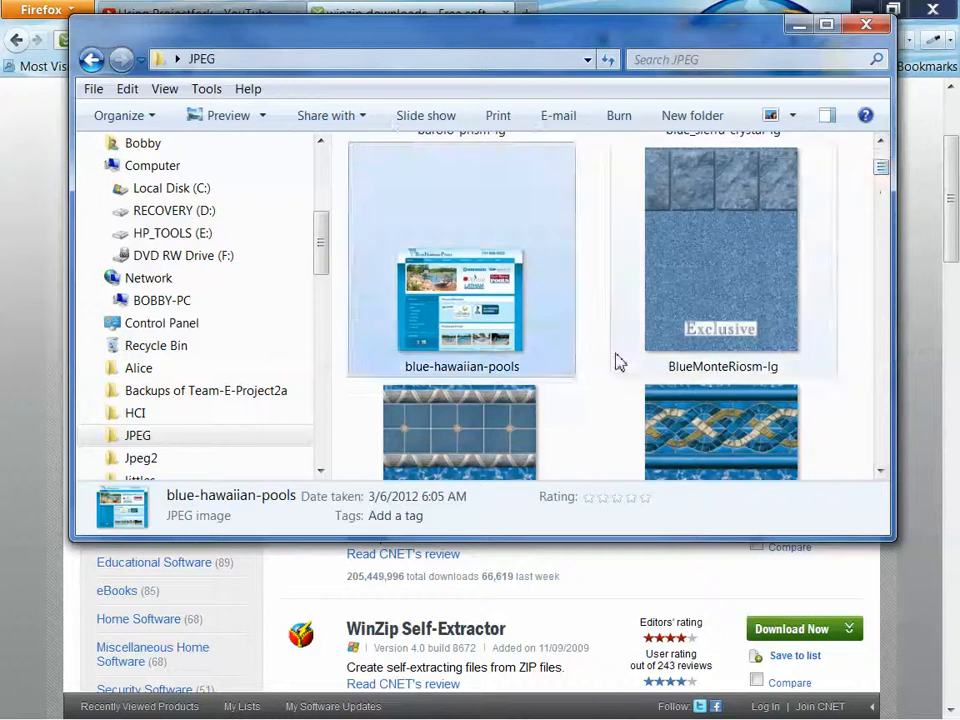
{"action": "scroll", "coordinate": [606, 364], "scroll_direction": "down", "scroll_amount": 3}
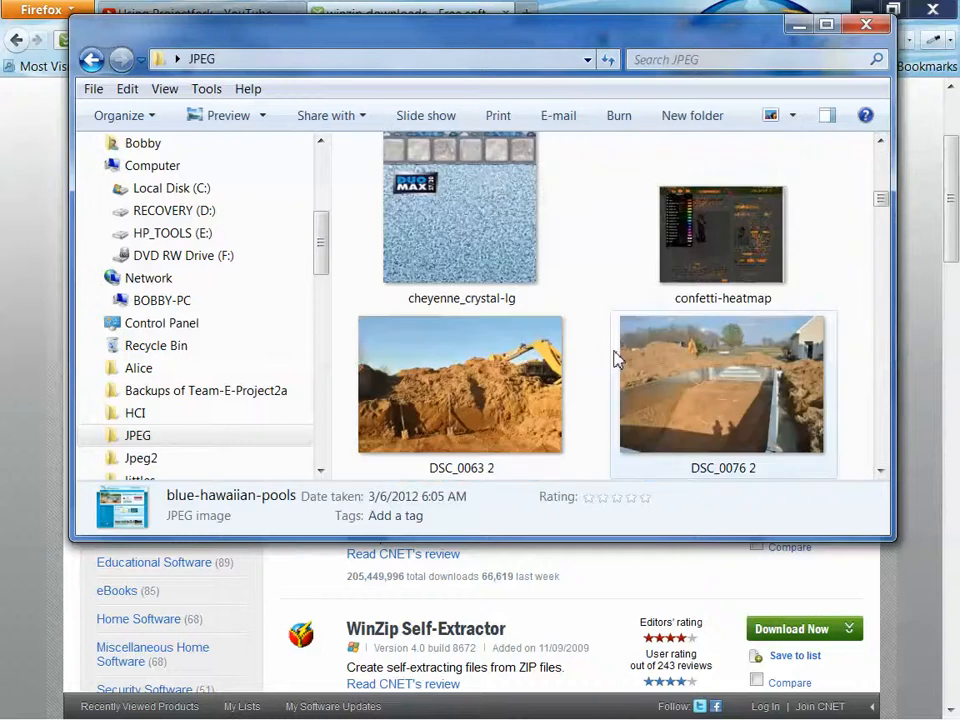
{"action": "left_click", "coordinate": [680, 270], "text": "ctrl"}
{"action": "scroll", "coordinate": [680, 270], "scroll_direction": "down", "scroll_amount": 3}
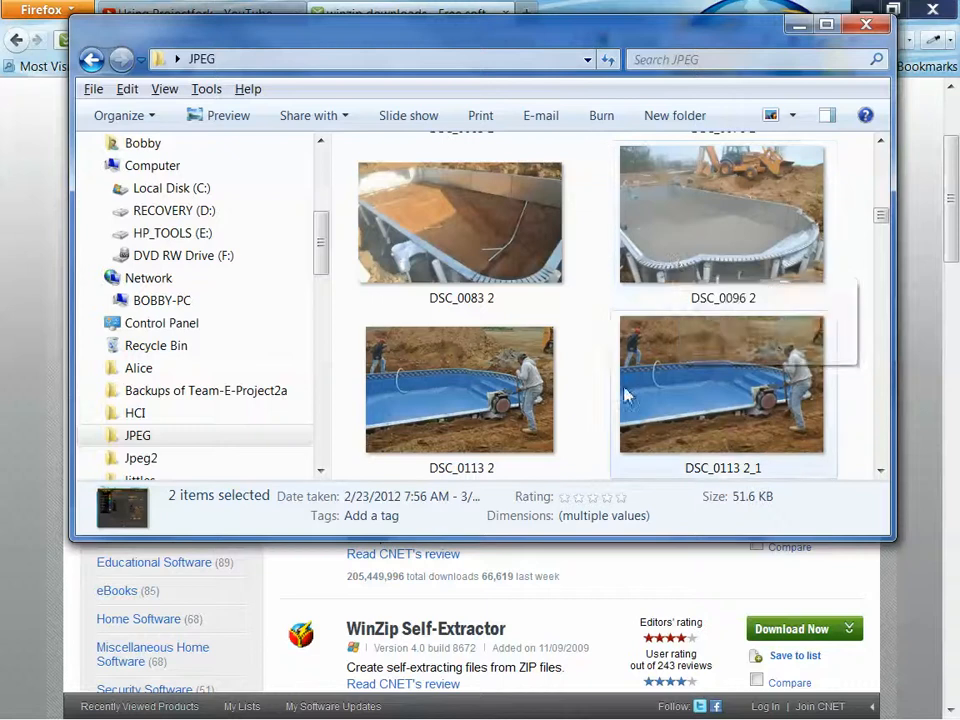
{"action": "scroll", "coordinate": [625, 400], "scroll_direction": "down", "scroll_amount": 3}
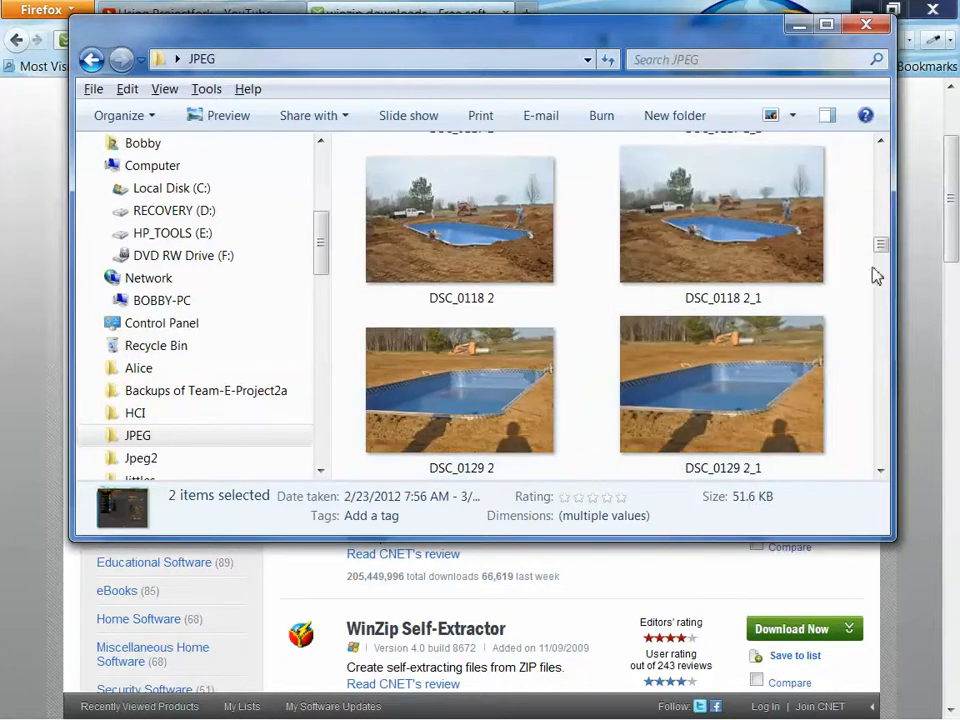
{"action": "left_click", "coordinate": [748, 381], "text": "ctrl"}
{"action": "left_click", "coordinate": [544, 386], "text": "ctrl"}
{"action": "left_click", "coordinate": [461, 300], "text": "ctrl"}
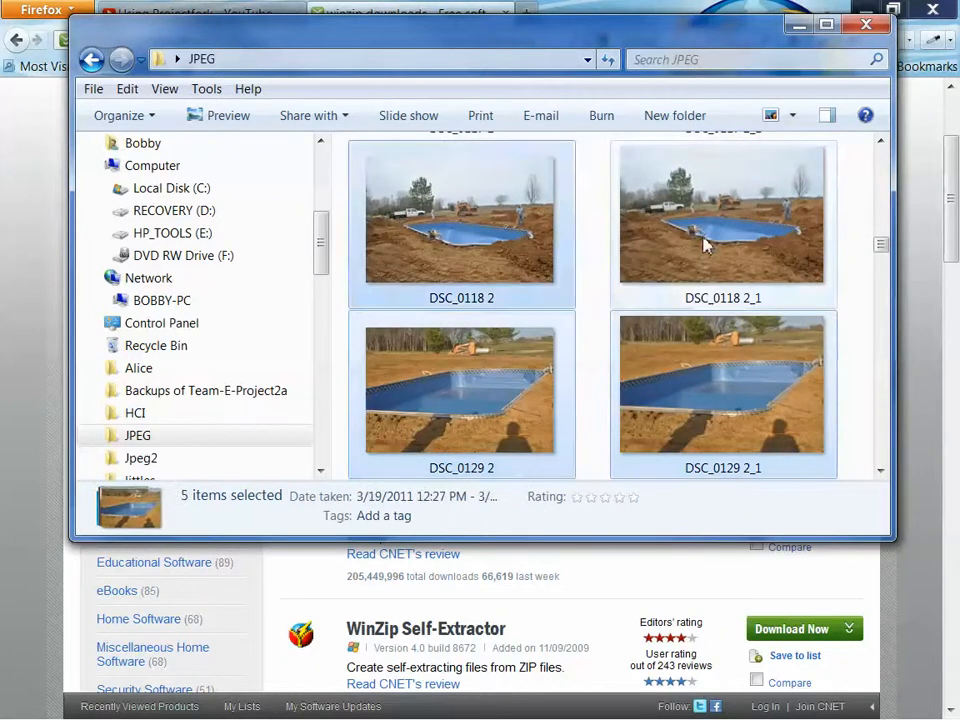
{"action": "left_click", "coordinate": [703, 245], "text": "ctrl"}
{"action": "left_click_drag", "start_coordinate": [880, 250], "coordinate": [897, 142]}
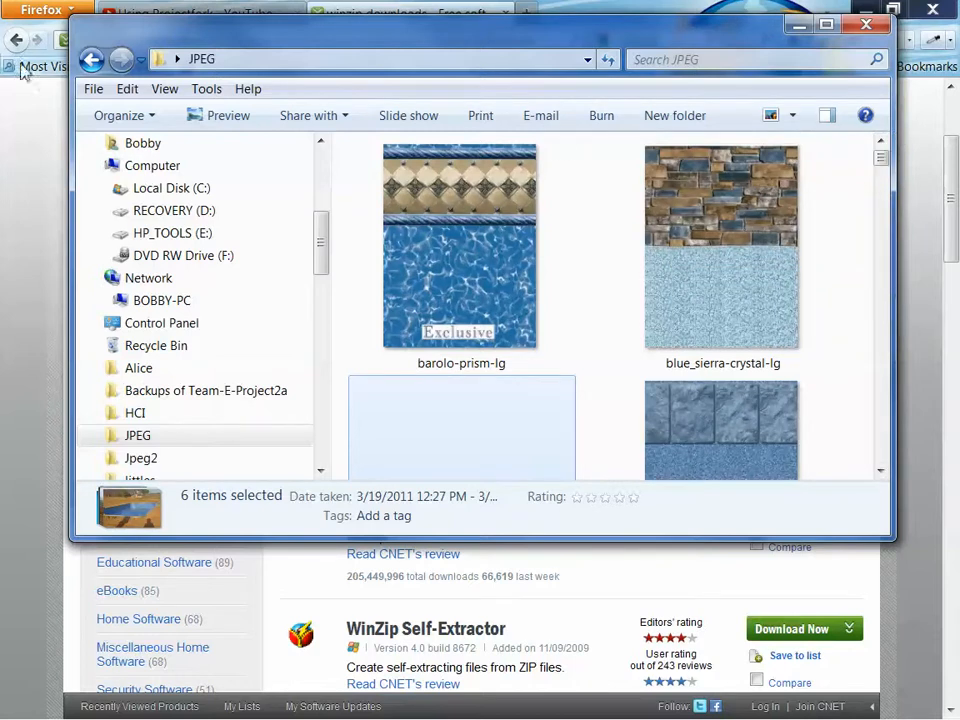
- Return to the Desktop, reopen the JPEG folder and display its contents in List view
{"action": "left_click", "coordinate": [90, 62]}
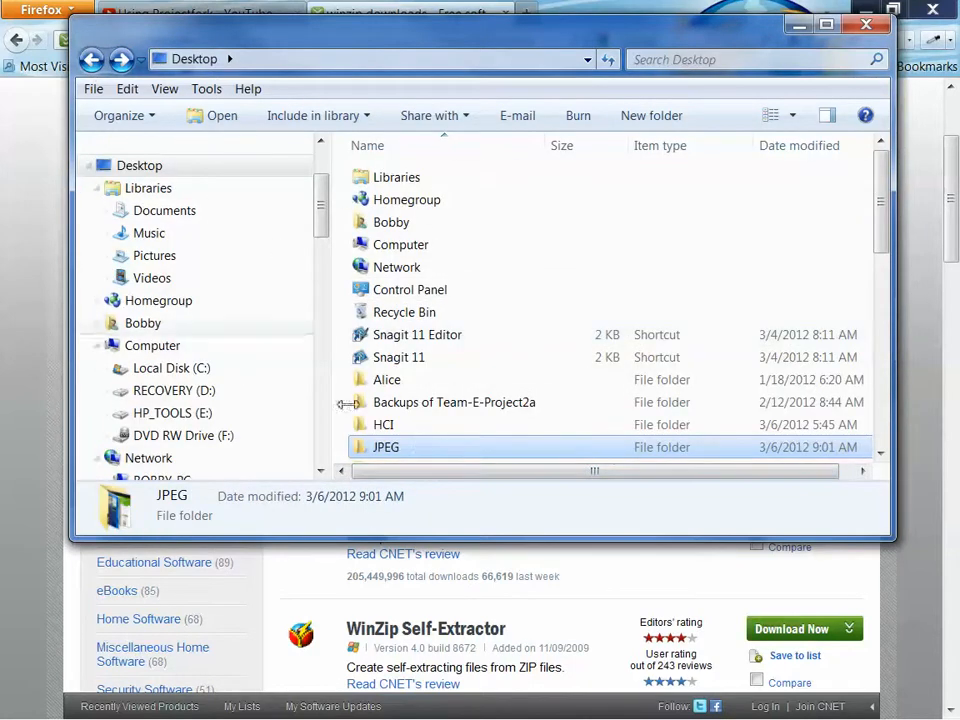
{"action": "double_click", "coordinate": [387, 453]}
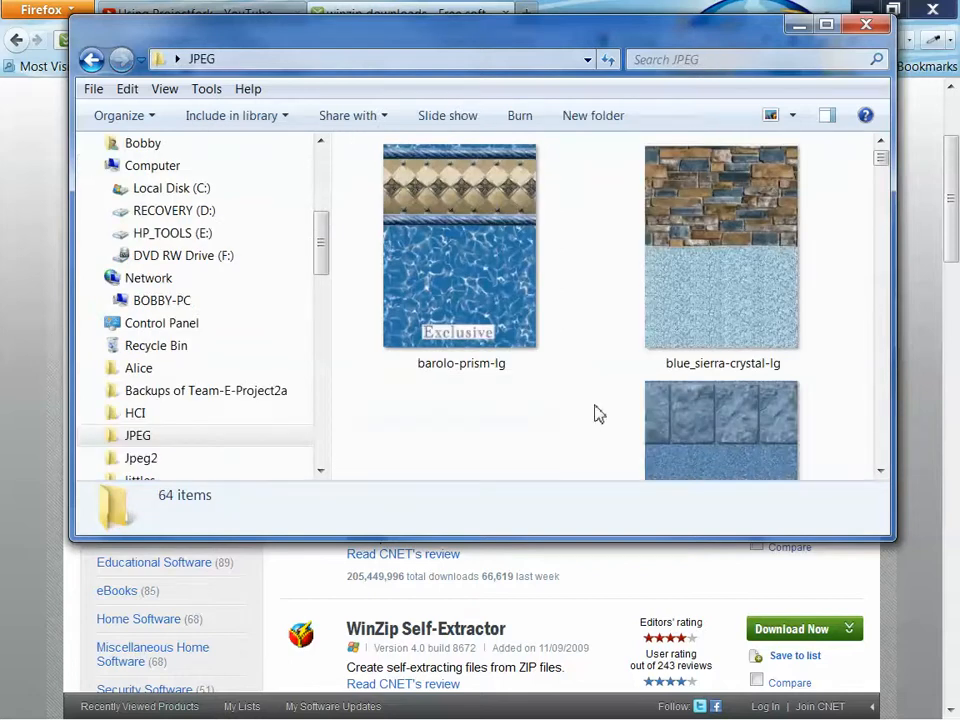
{"action": "scroll", "coordinate": [670, 312], "scroll_direction": "down", "scroll_amount": 3}
{"action": "scroll", "coordinate": [678, 307], "scroll_direction": "down", "scroll_amount": 2}
{"action": "scroll", "coordinate": [683, 308], "scroll_direction": "up", "scroll_amount": 4}
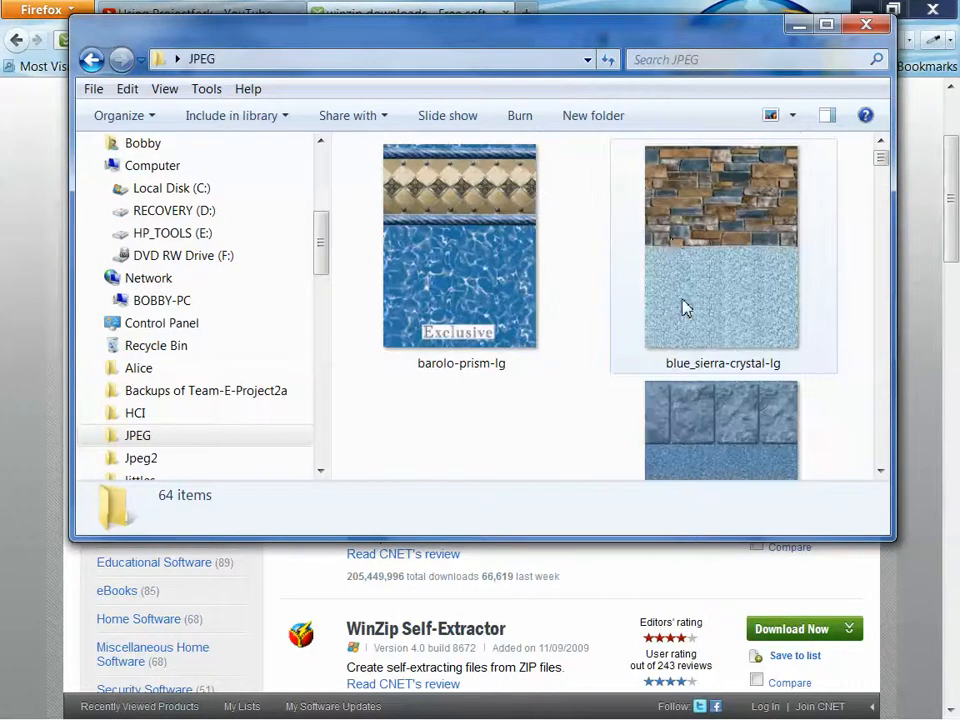
{"action": "left_click", "coordinate": [792, 116]}
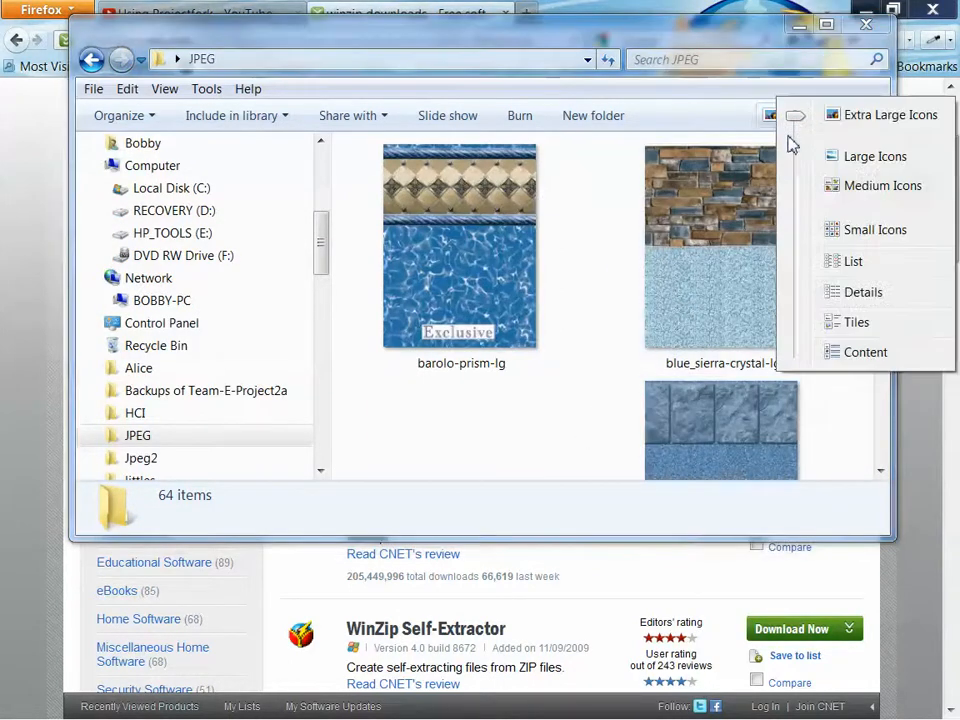
{"action": "left_click", "coordinate": [851, 261]}
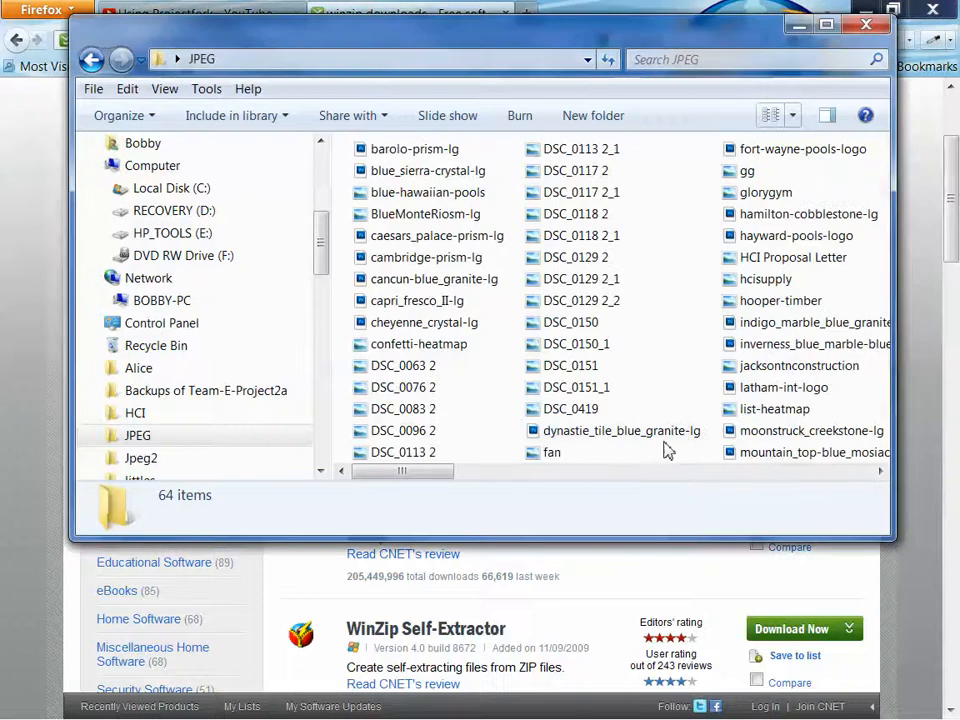
- Move the files from barolo-prism-lg through confetti-heatmap out of the JPEG folder into the Jpeg2 folder
{"action": "left_click", "coordinate": [418, 154]}
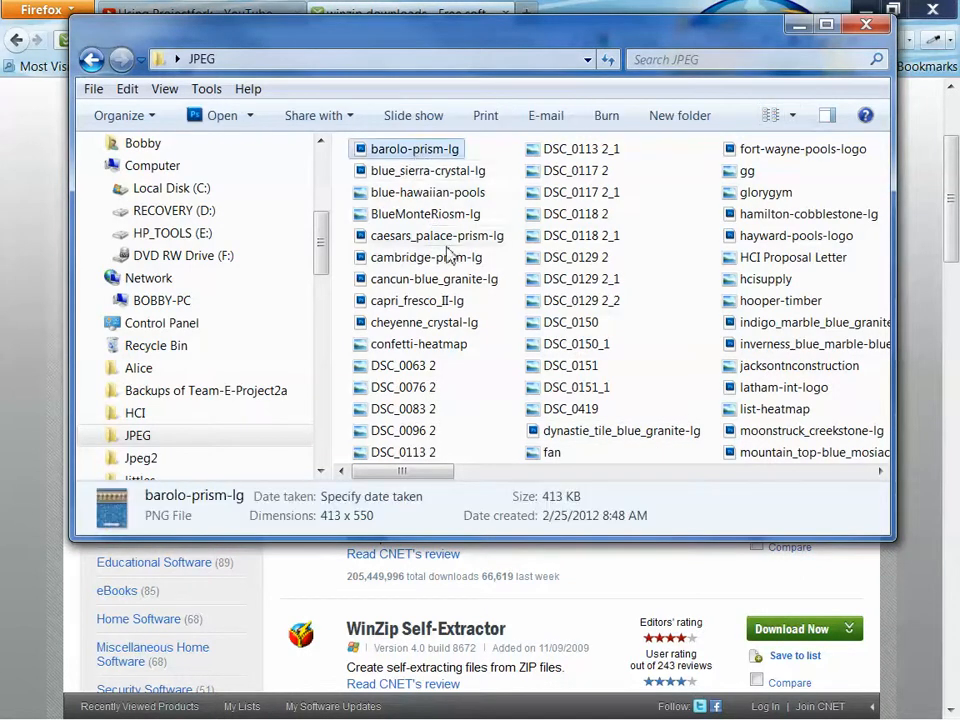
{"action": "left_click", "coordinate": [447, 347], "text": "shift"}
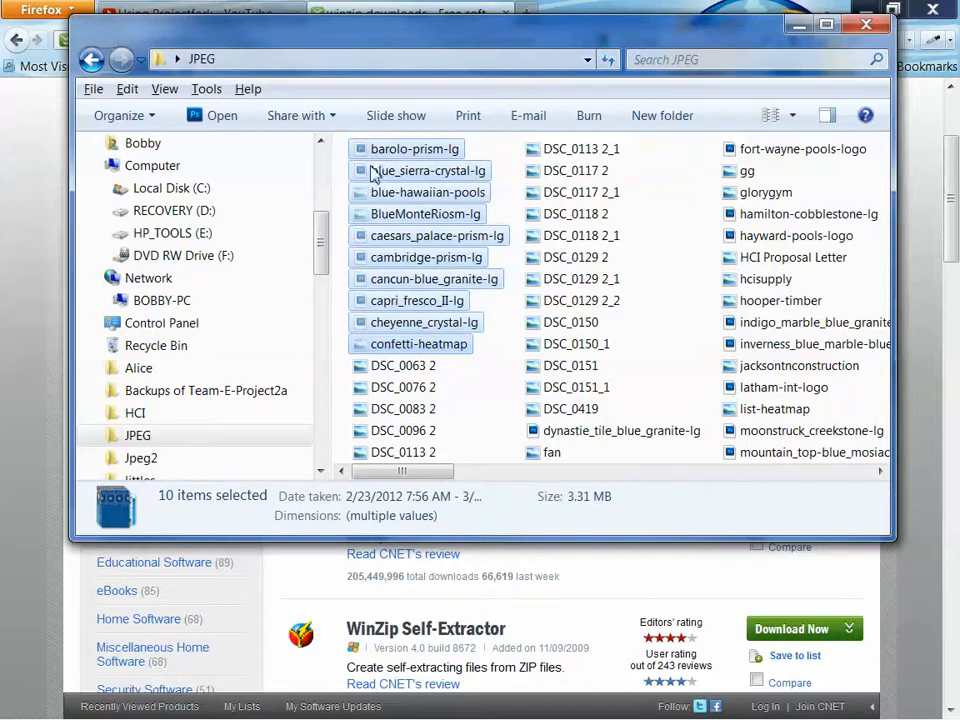
{"action": "left_click", "coordinate": [91, 61]}
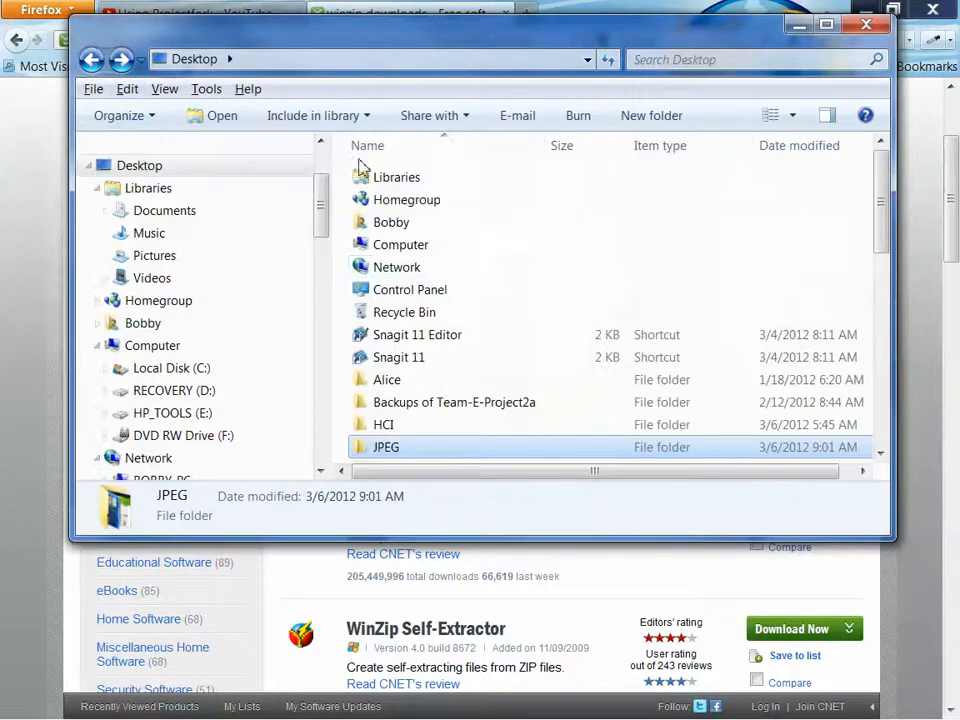
{"action": "scroll", "coordinate": [470, 325], "scroll_direction": "down", "scroll_amount": 1}
{"action": "scroll", "coordinate": [472, 325], "scroll_direction": "down", "scroll_amount": 1}
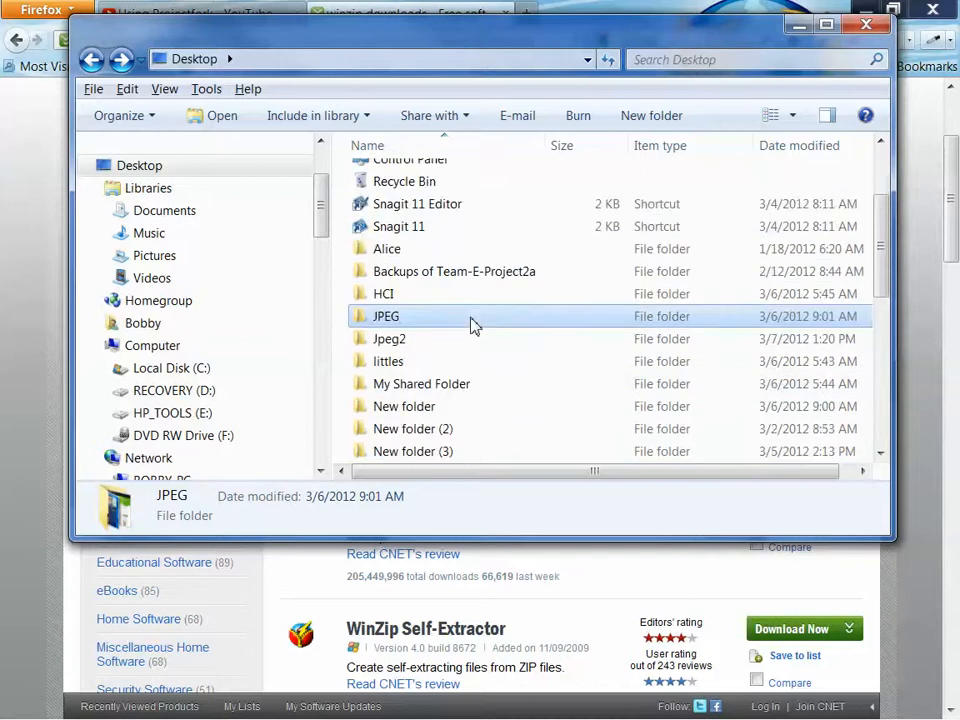
{"action": "double_click", "coordinate": [389, 345]}
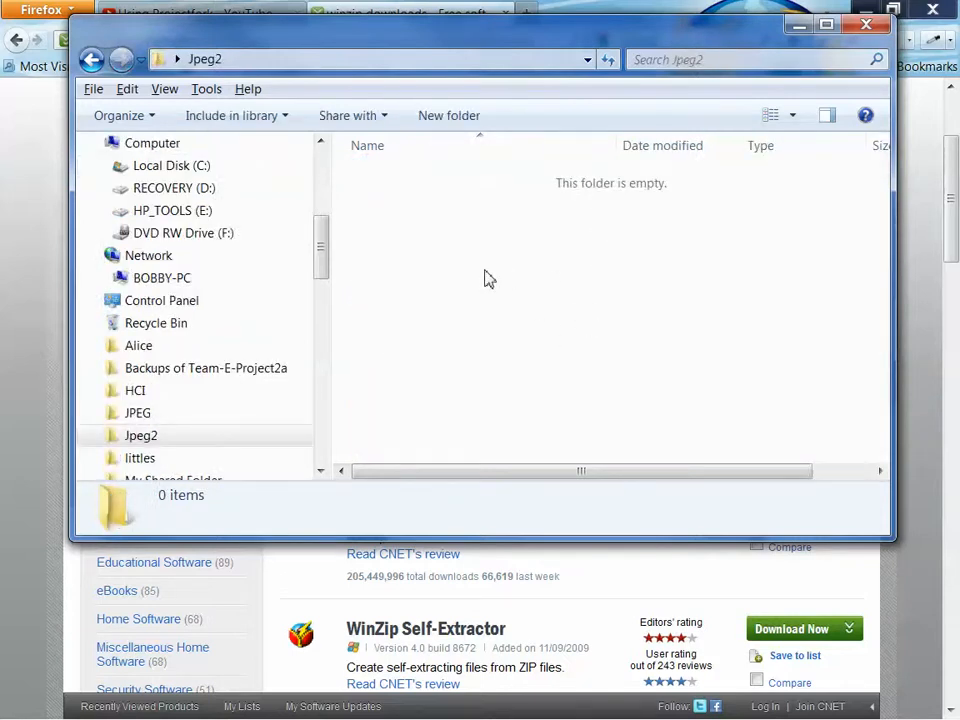
{"action": "key", "text": "ctrl+v"}
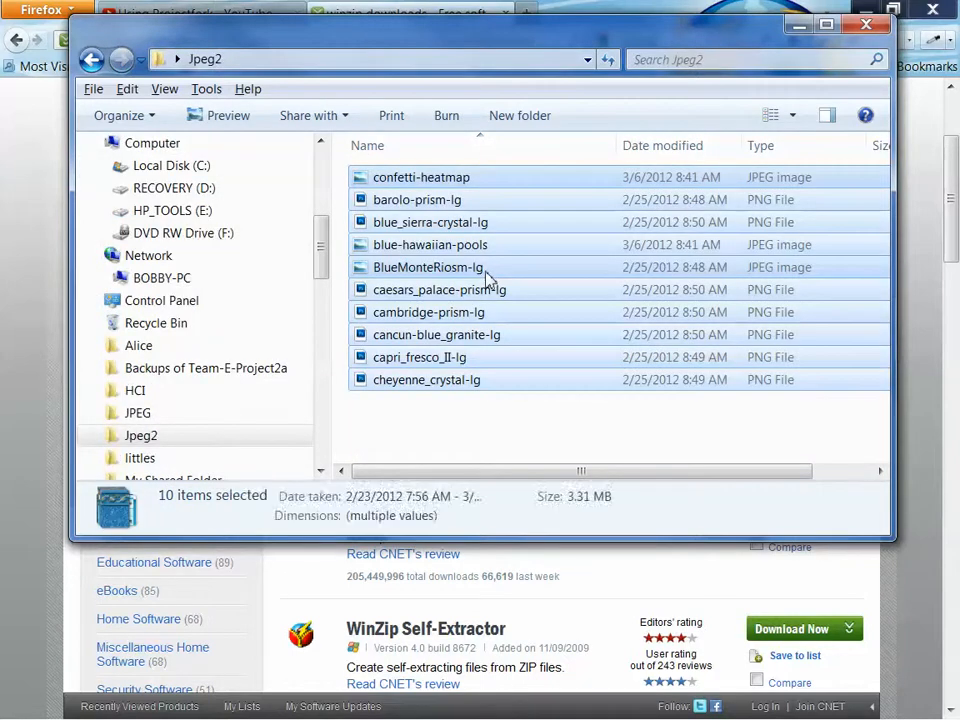
- Reopen the JPEG folder to check which files remain and return to the Desktop
{"action": "left_click", "coordinate": [92, 60]}
{"action": "left_click", "coordinate": [382, 432]}
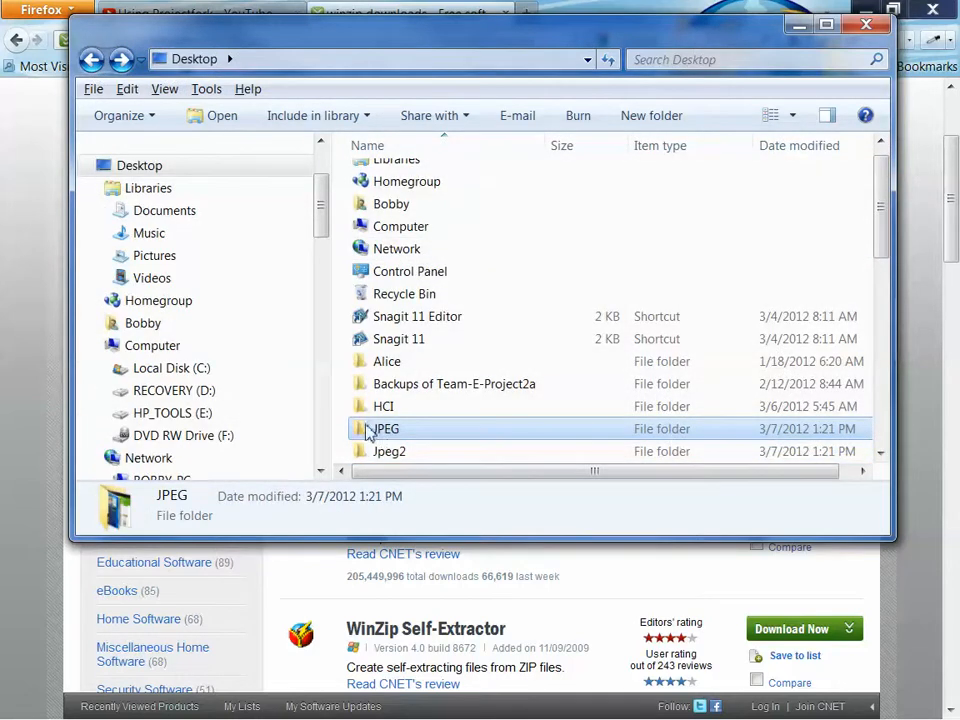
{"action": "double_click", "coordinate": [368, 430]}
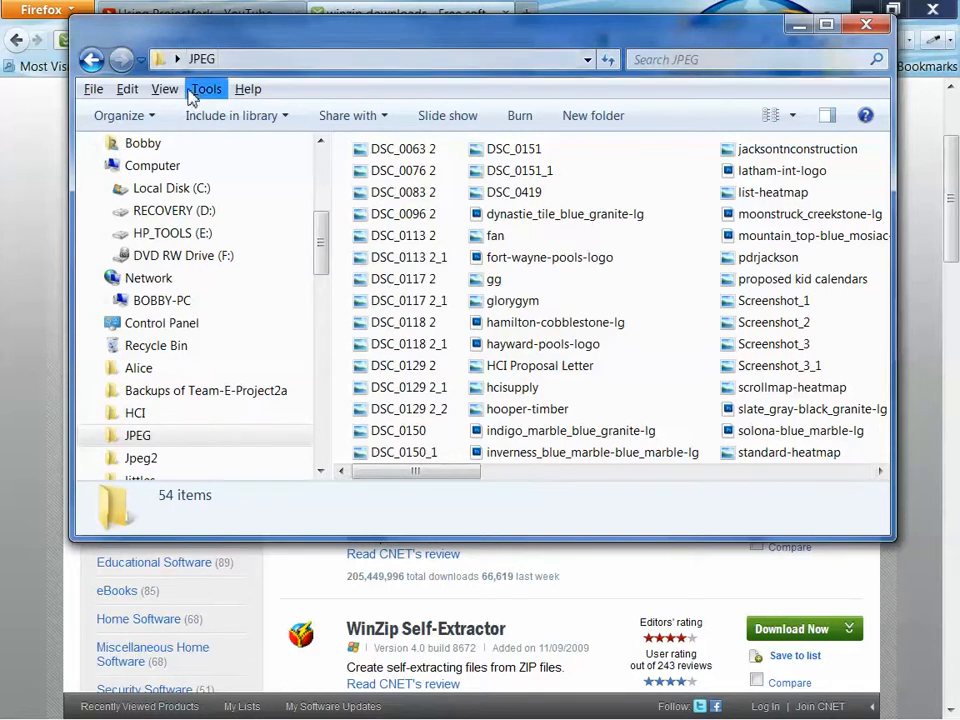
{"action": "left_click", "coordinate": [92, 59]}
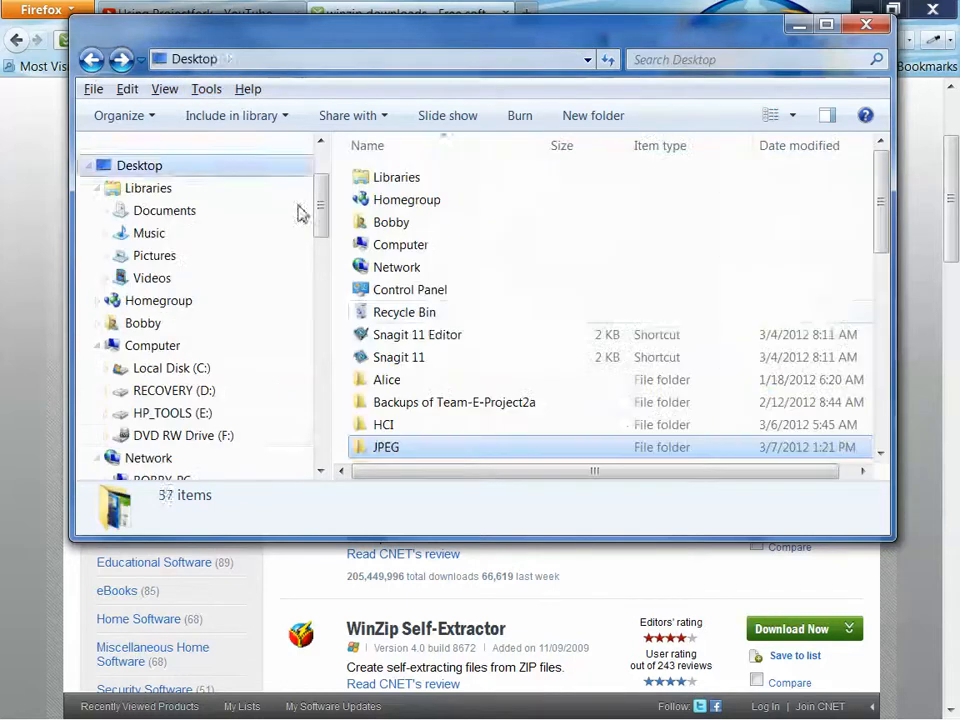
- Compress the JPEG folder with WinRAR into a ZIP-format archive named JPEG1
{"action": "scroll", "coordinate": [465, 425], "scroll_direction": "down", "scroll_amount": 1}
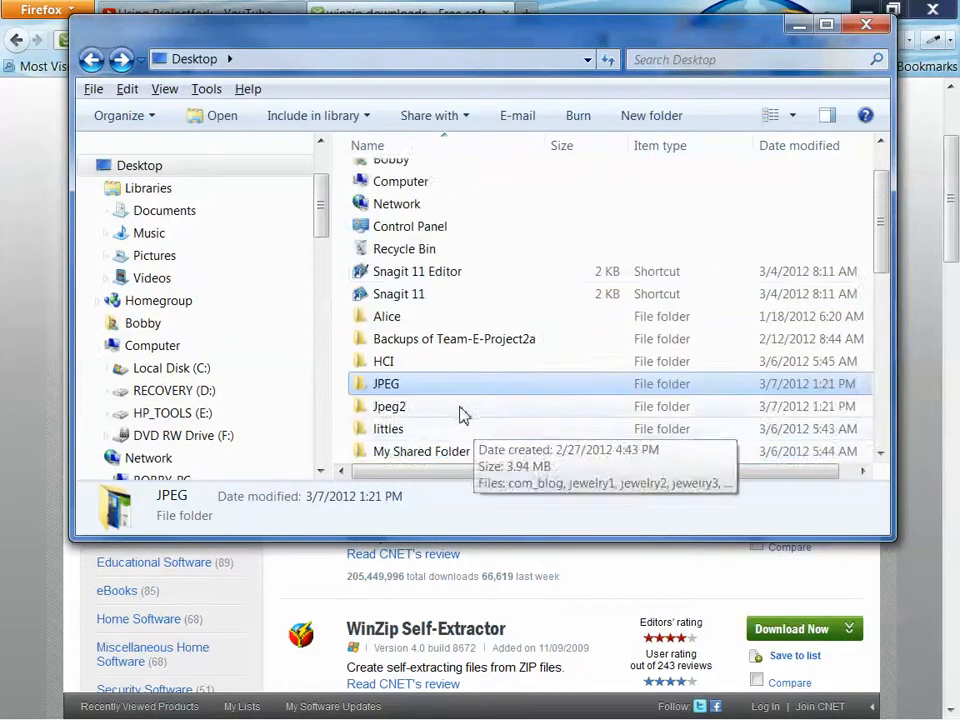
{"action": "mouse_move", "coordinate": [377, 399]}
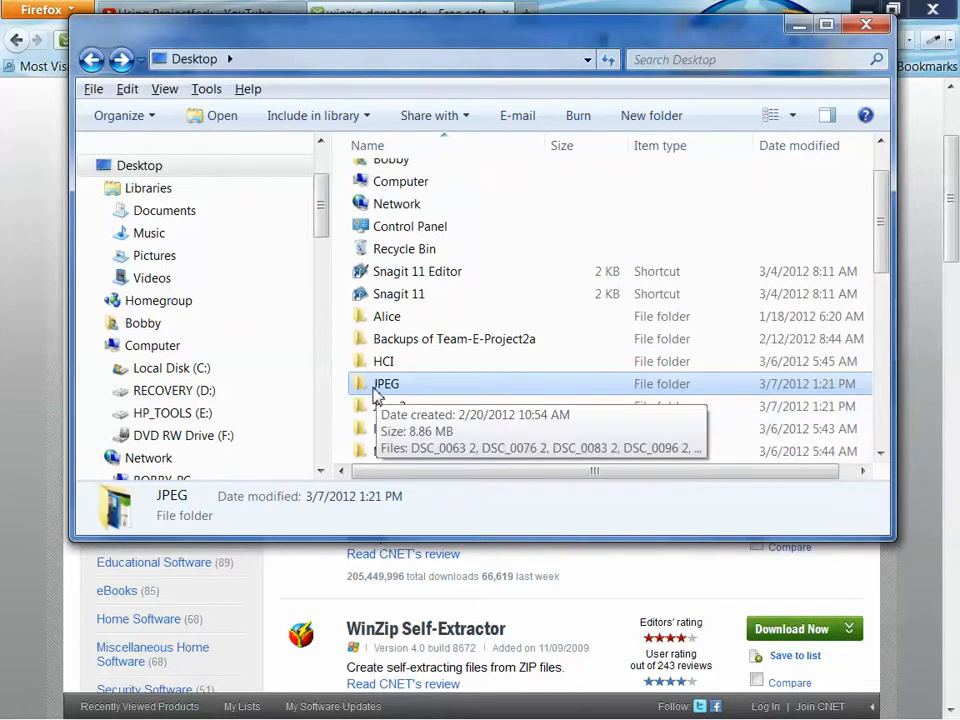
{"action": "right_click", "coordinate": [378, 397]}
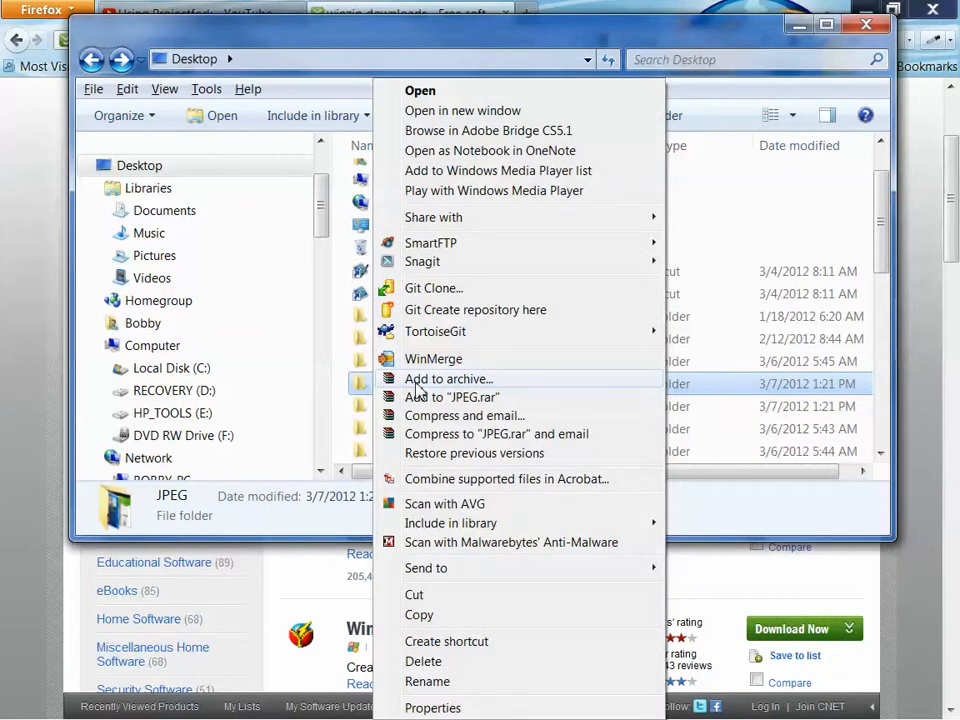
{"action": "left_click", "coordinate": [417, 388]}
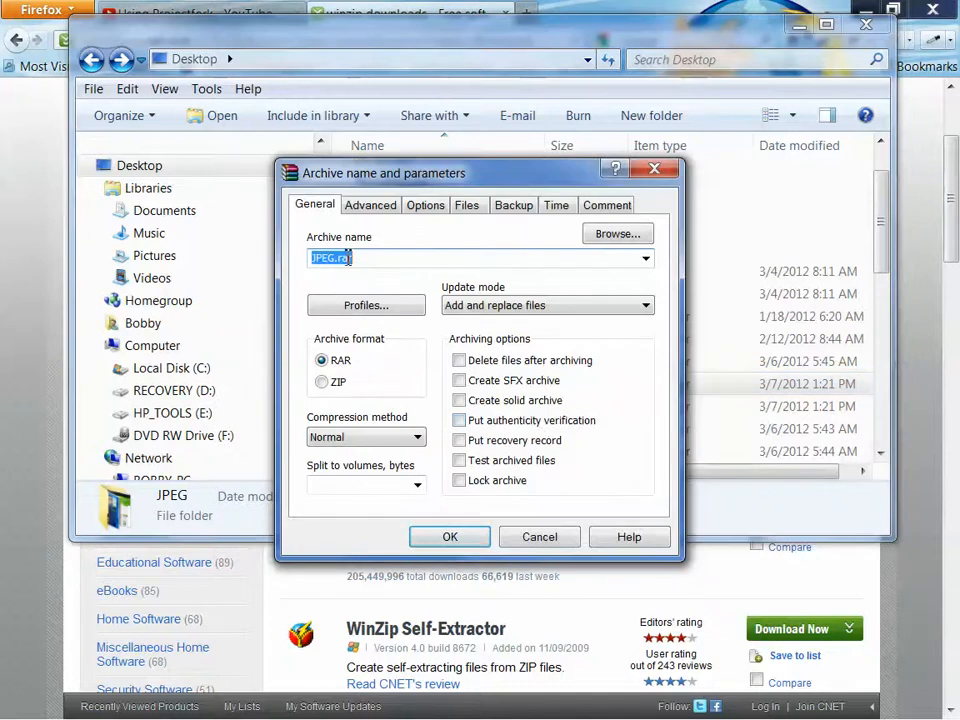
{"action": "left_click", "coordinate": [322, 382]}
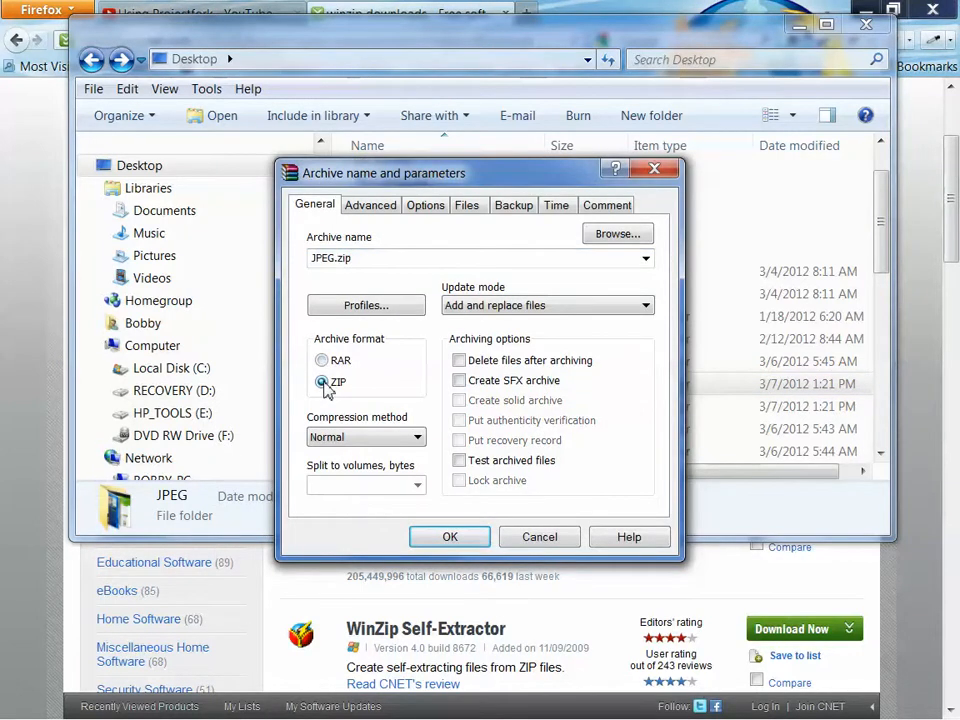
{"action": "double_click", "coordinate": [338, 262]}
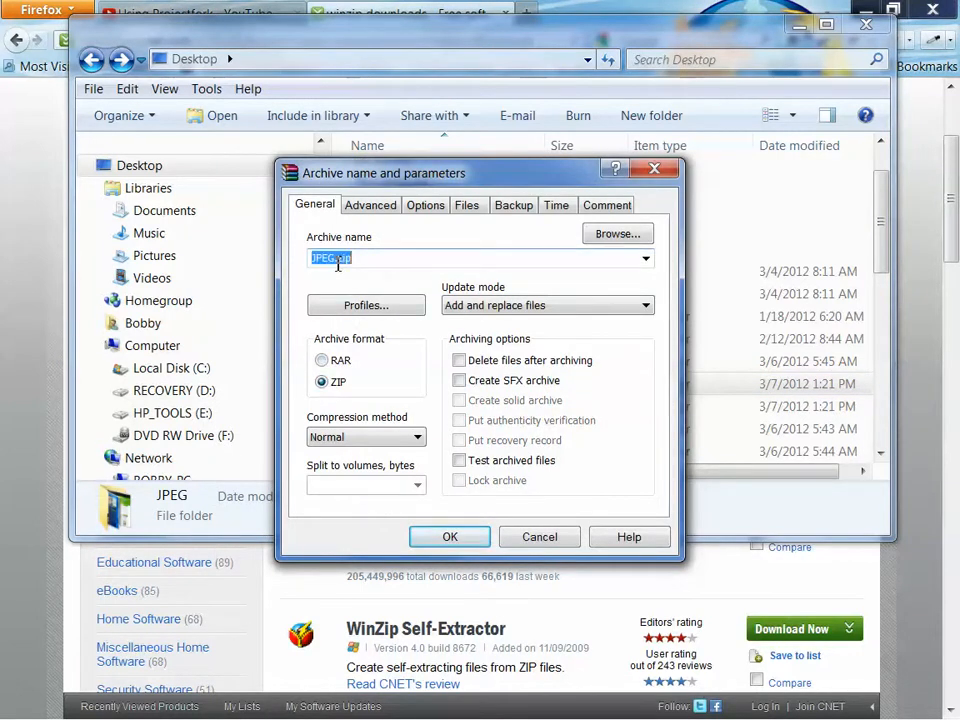
{"action": "left_click", "coordinate": [338, 262]}
{"action": "left_click", "coordinate": [446, 538]}
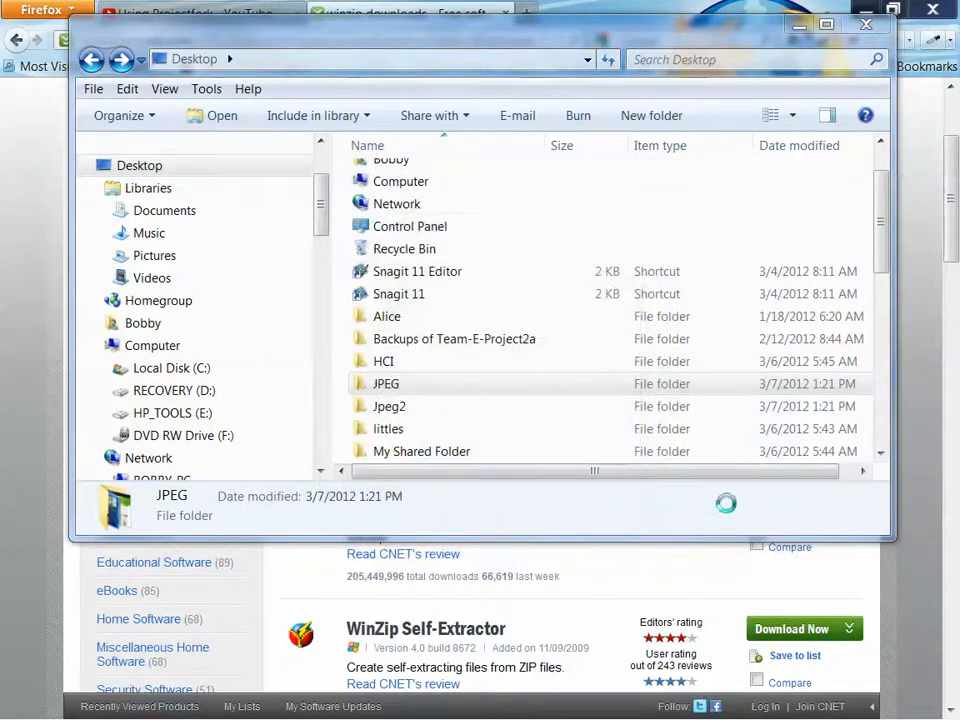
{"action": "left_click_drag", "start_coordinate": [881, 229], "coordinate": [887, 458]}
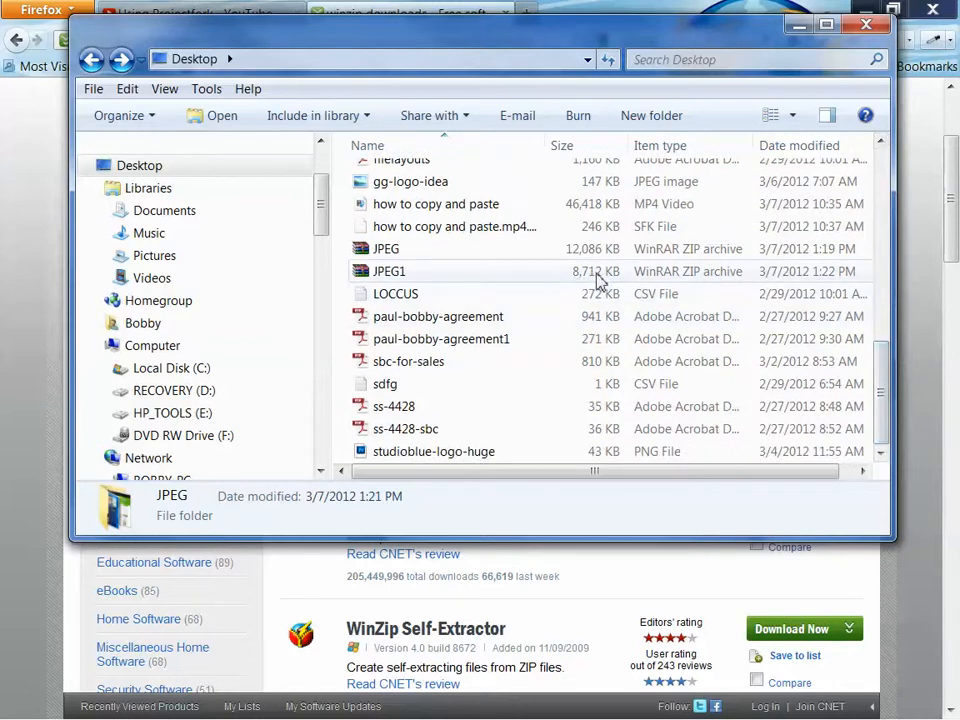
- Compress the Jpeg2 folder with WinRAR into a ZIP-format archive named Jpeg2.zip
{"action": "left_click_drag", "start_coordinate": [885, 386], "coordinate": [893, 250]}
{"action": "left_click", "coordinate": [381, 285]}
{"action": "right_click", "coordinate": [381, 285]}
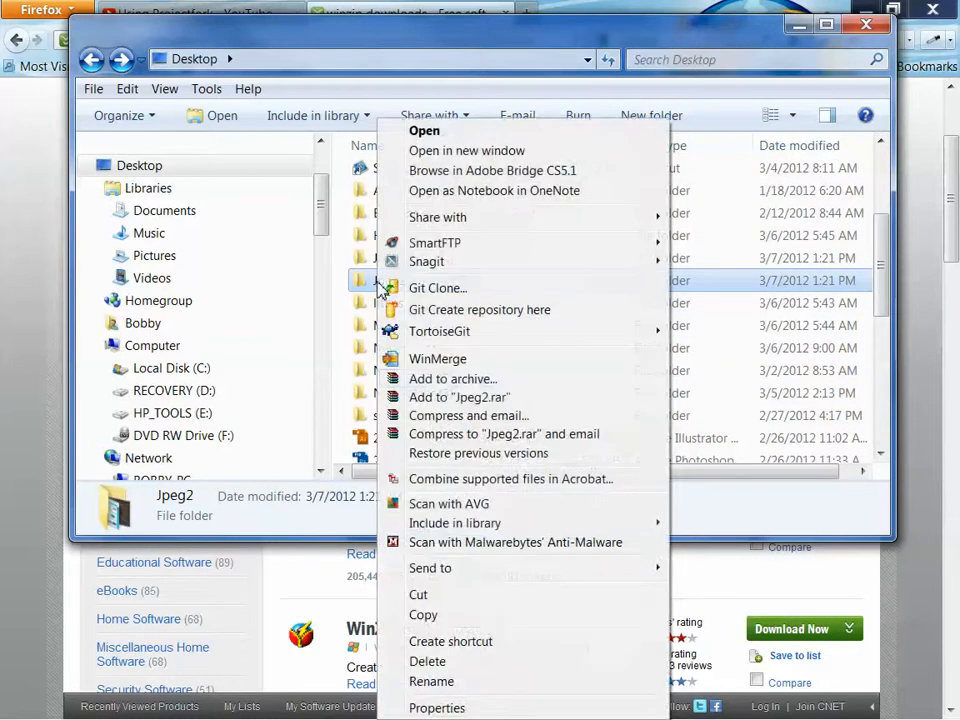
{"action": "left_click", "coordinate": [441, 381]}
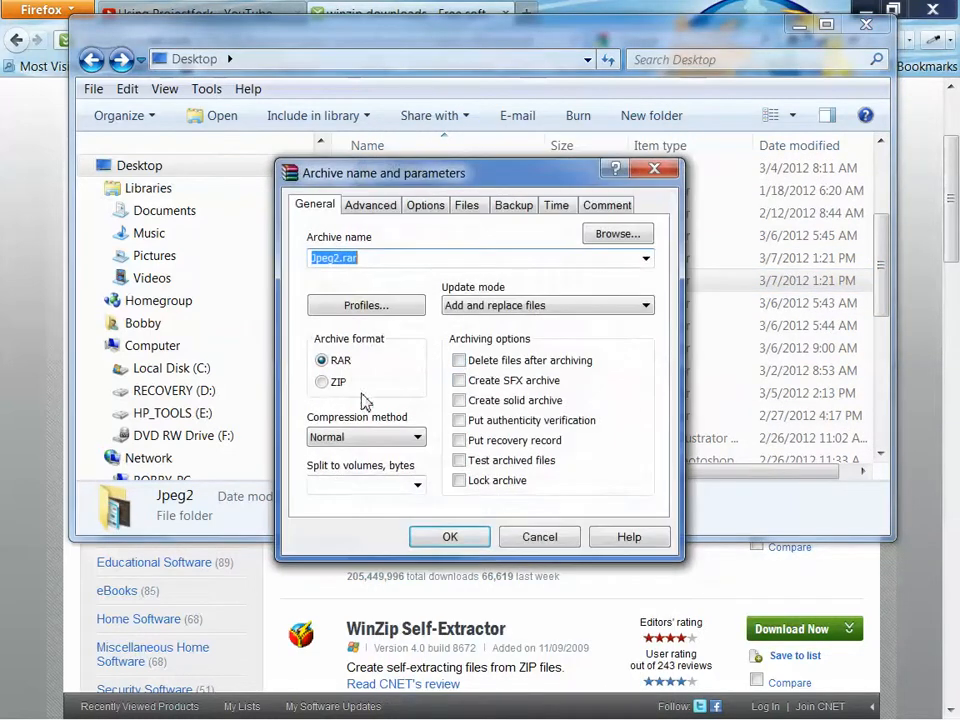
{"action": "left_click", "coordinate": [324, 384]}
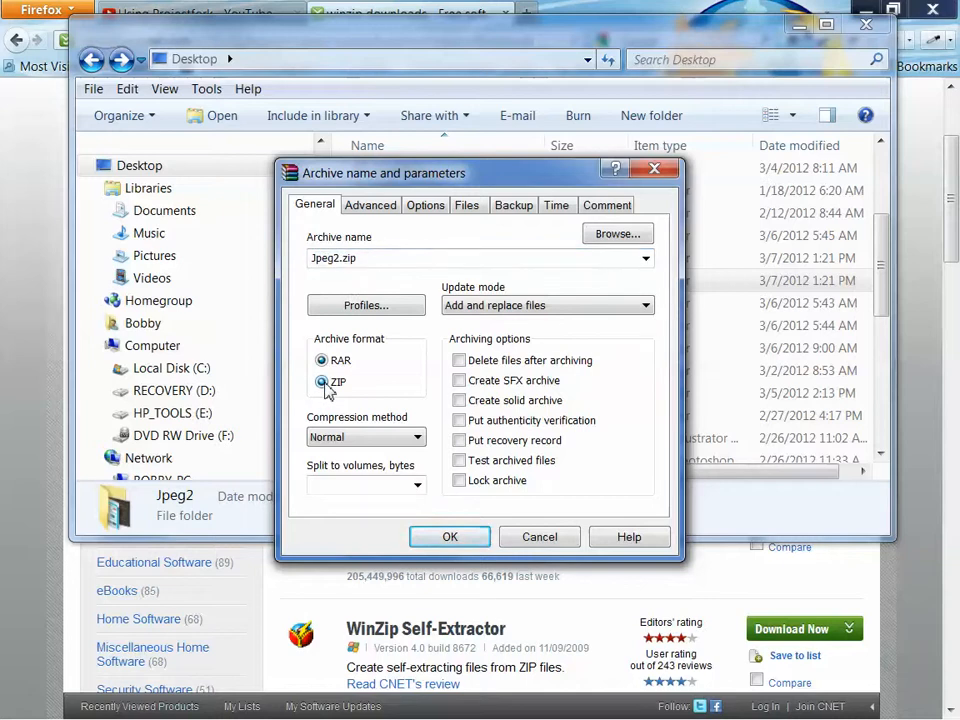
{"action": "left_click", "coordinate": [458, 542]}
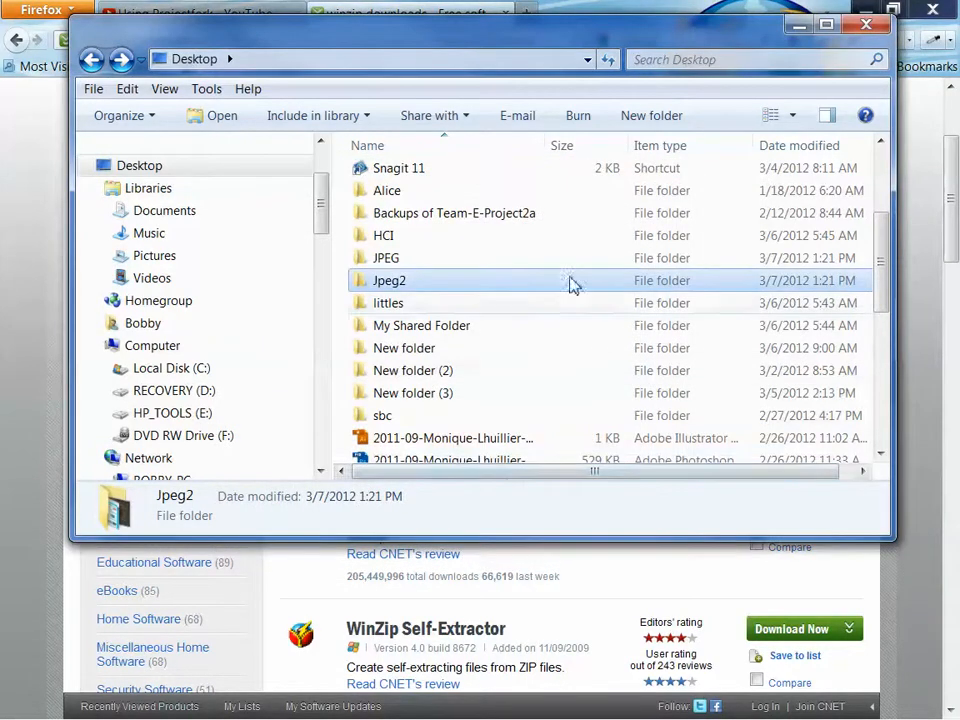
- Locate the JPEG1 and Jpeg2 ZIP archives on the Desktop and select each in turn to compare them
{"action": "scroll", "coordinate": [549, 310], "scroll_direction": "down", "scroll_amount": 4}
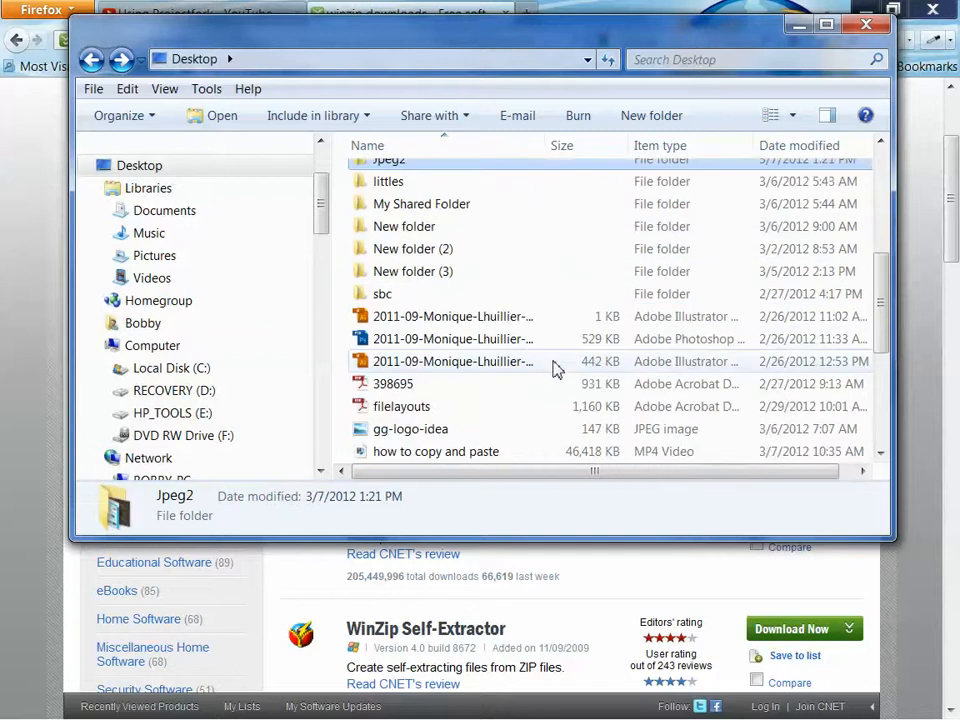
{"action": "scroll", "coordinate": [557, 366], "scroll_direction": "down", "scroll_amount": 1}
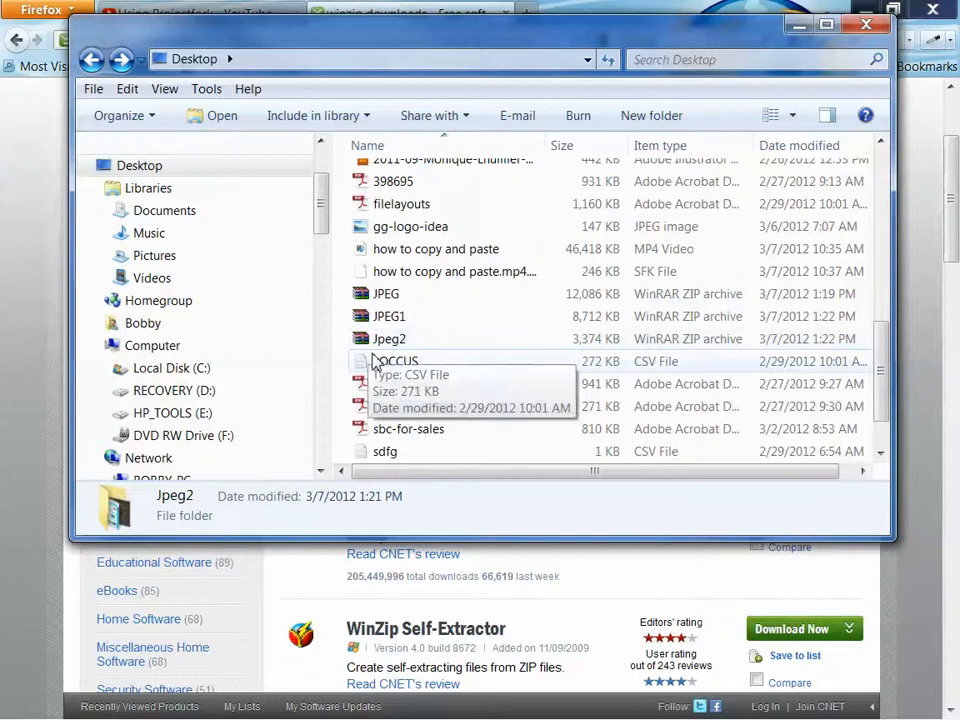
{"action": "left_click", "coordinate": [388, 317]}
{"action": "left_click", "coordinate": [396, 343]}
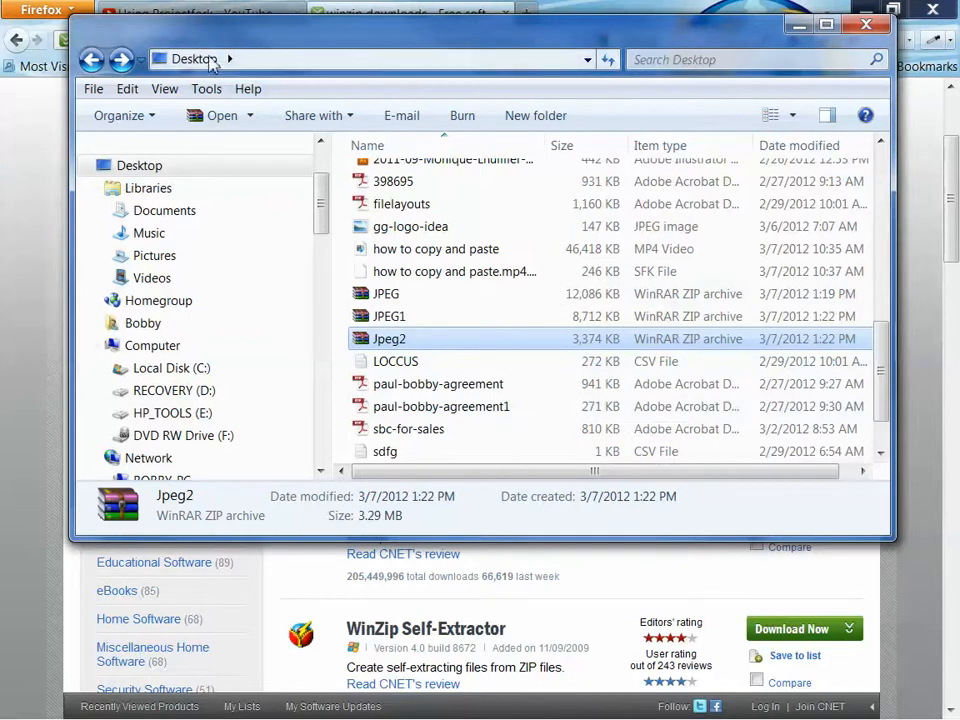
- Minimize the folder window to reach Firefox and log in to the Studio Blue Creative Joomla administration with a saved username
{"action": "left_click", "coordinate": [798, 24]}
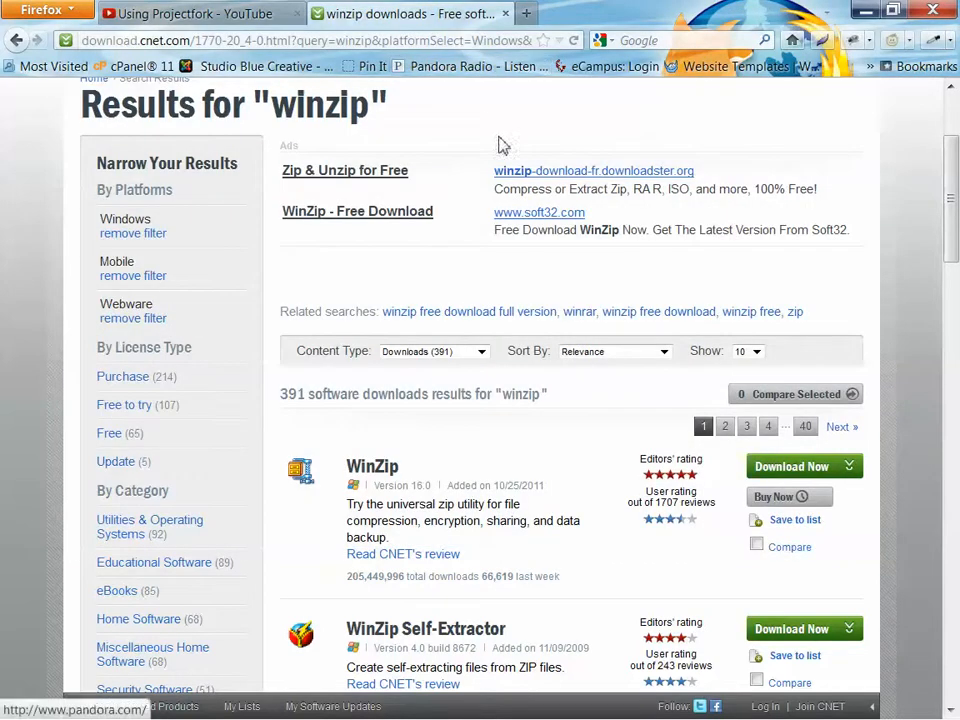
{"action": "left_click", "coordinate": [262, 66]}
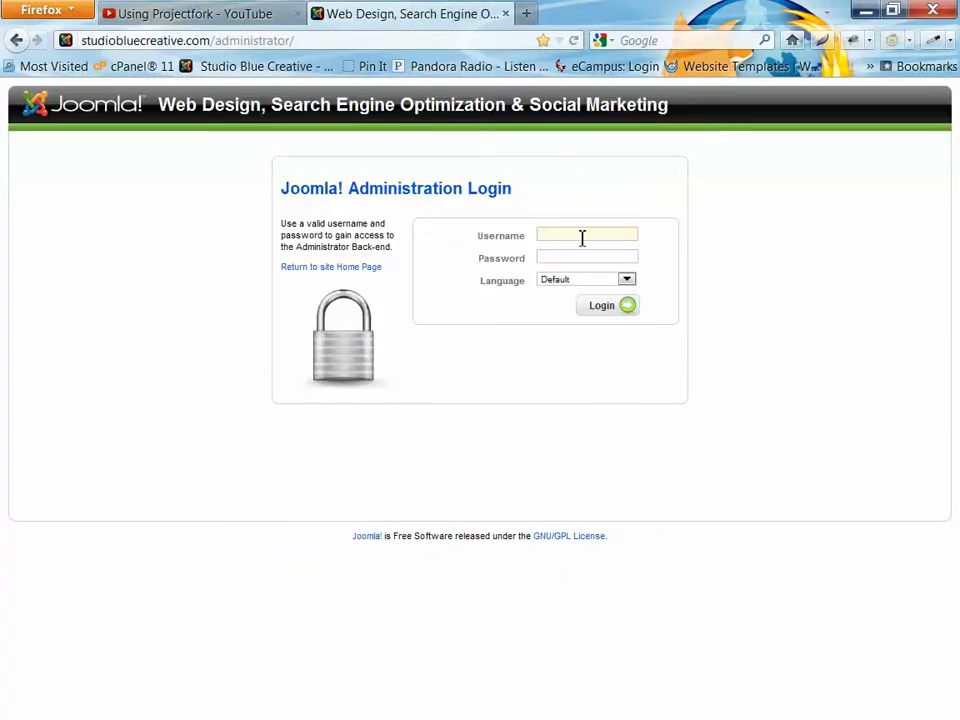
{"action": "left_click", "coordinate": [582, 236]}
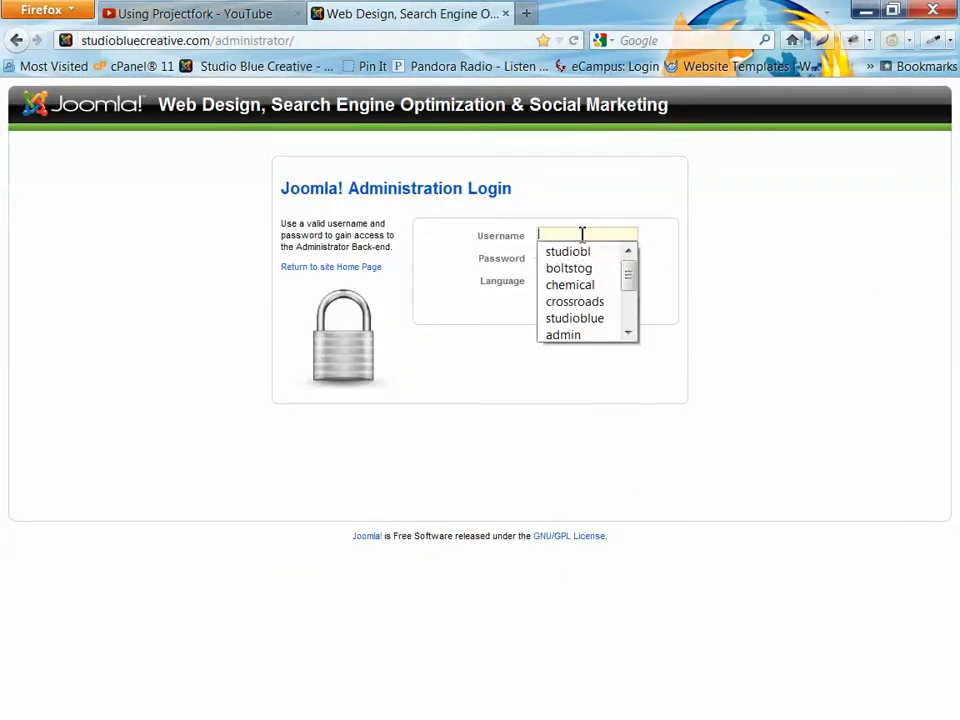
{"action": "scroll", "coordinate": [638, 316], "scroll_direction": "down", "scroll_amount": 3}
{"action": "left_click", "coordinate": [606, 279]}
{"action": "left_click", "coordinate": [627, 314]}
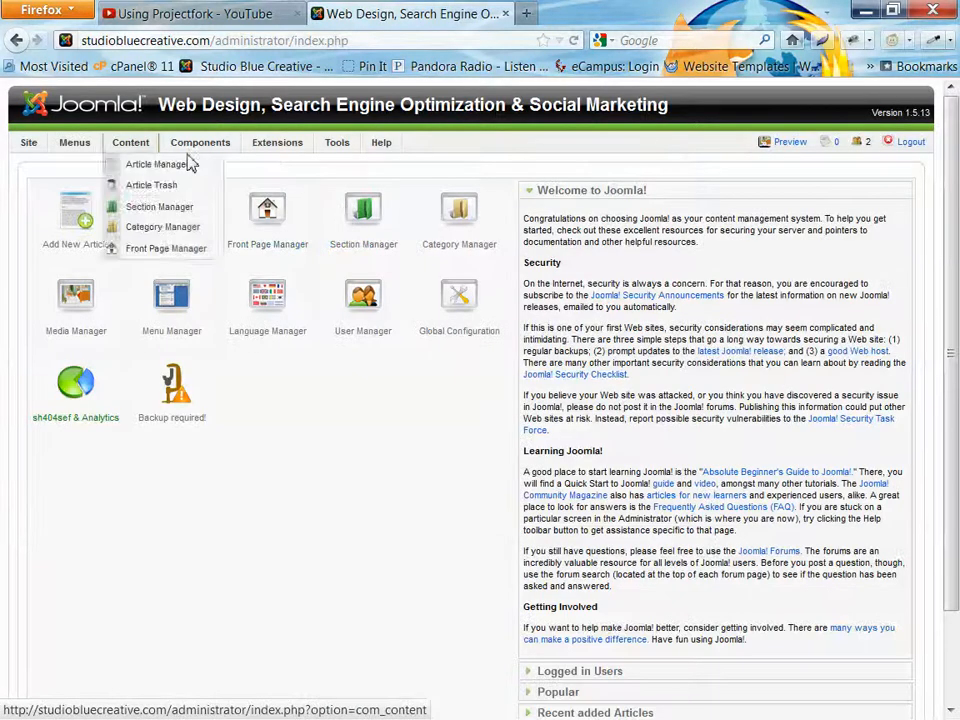
- Open the Projectfork component and show the Files section of practiceProject
{"action": "mouse_move", "coordinate": [213, 155]}
{"action": "left_click", "coordinate": [212, 352]}
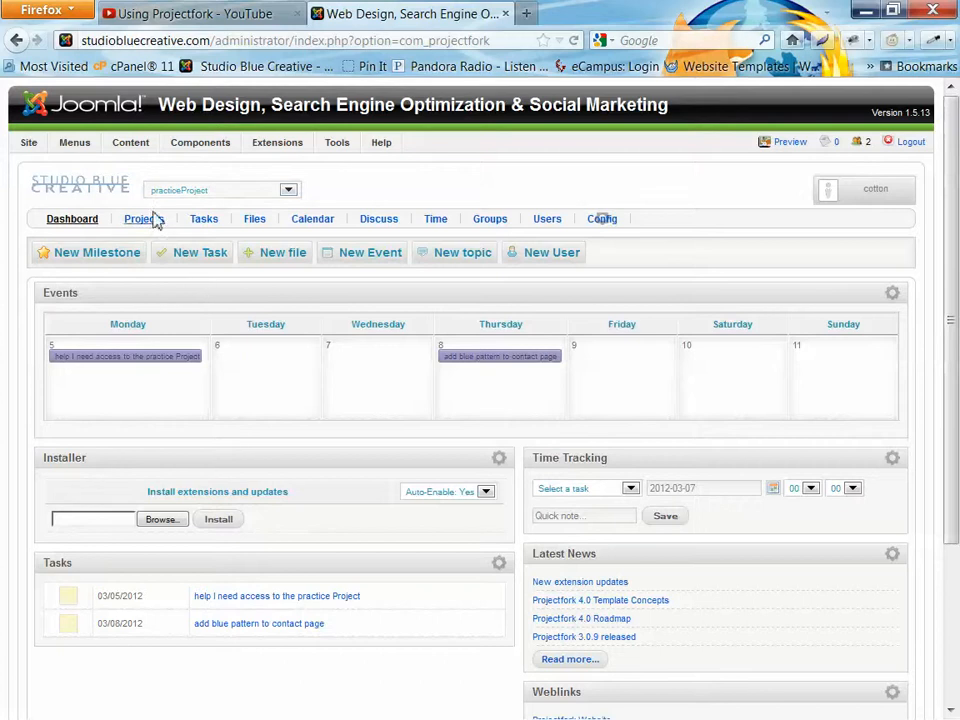
{"action": "left_click", "coordinate": [257, 223]}
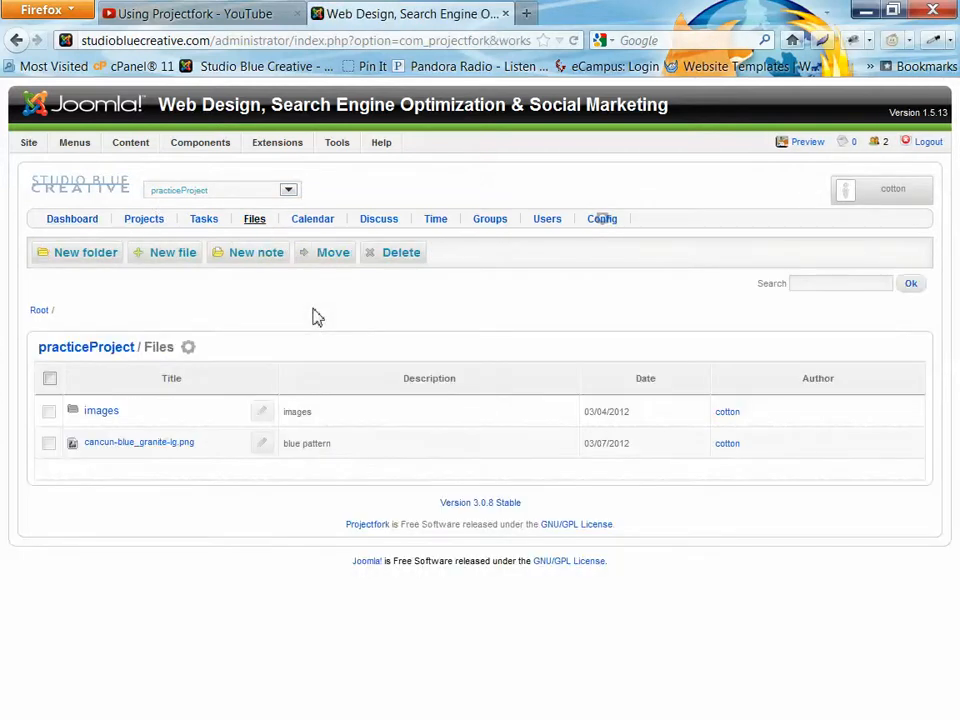
- Start a new file entry in practiceProject's Files and choose JPEG1.zip from the Desktop as its file
{"action": "left_click", "coordinate": [145, 258]}
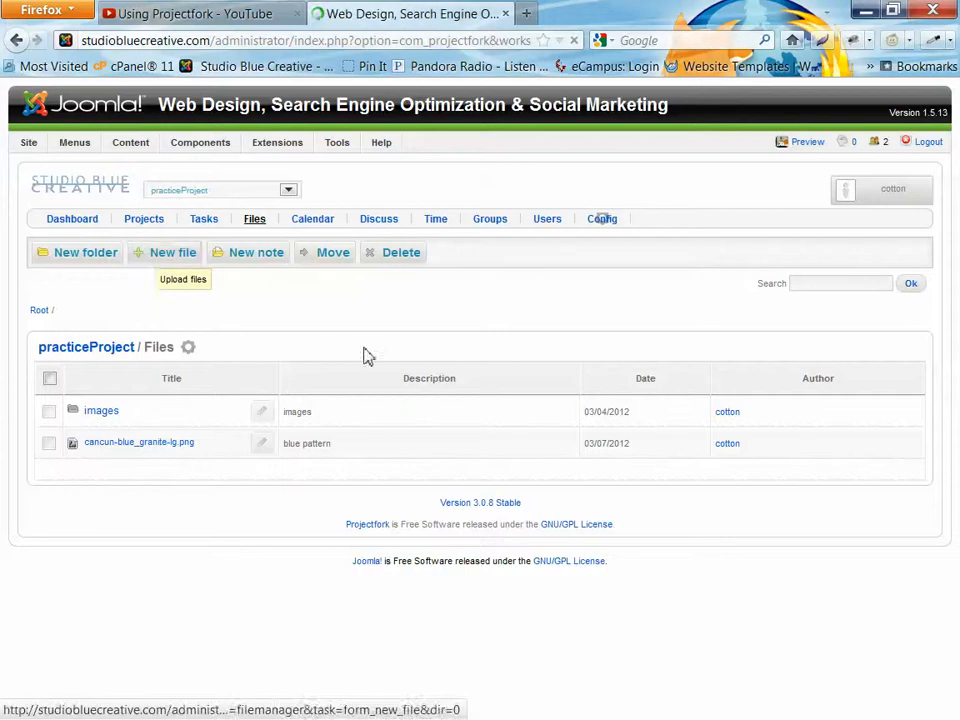
{"action": "left_click", "coordinate": [421, 346]}
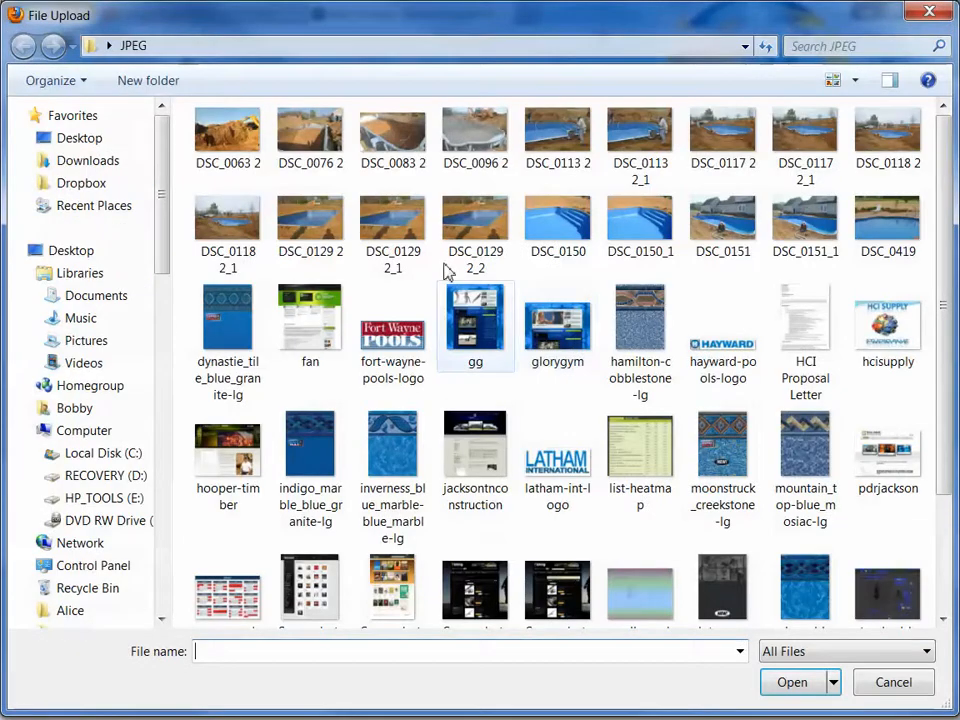
{"action": "left_click", "coordinate": [101, 143]}
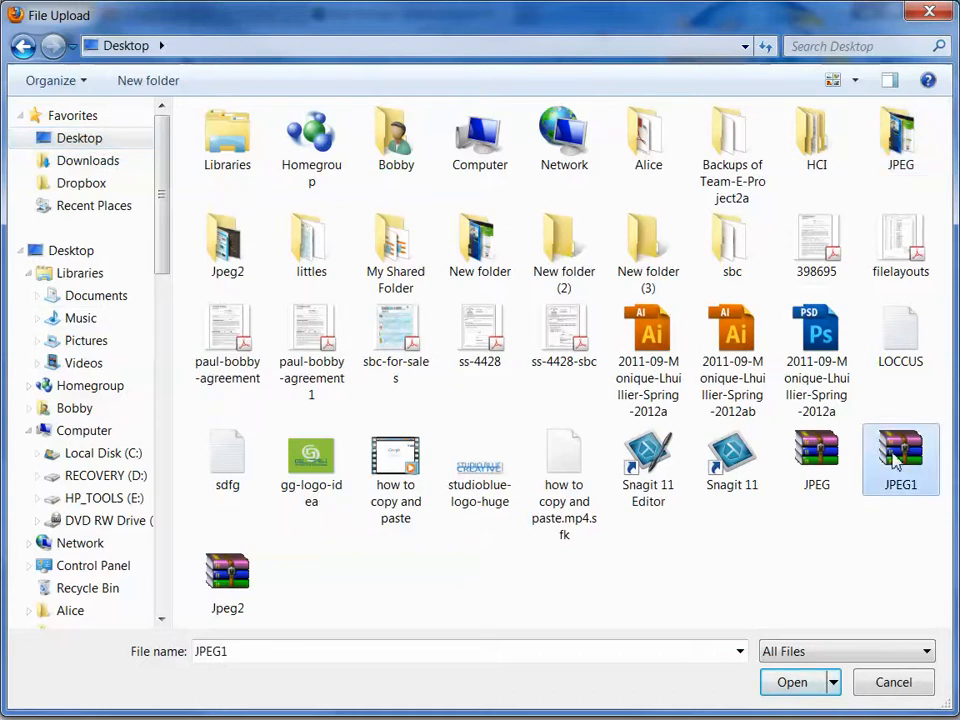
{"action": "left_click", "coordinate": [821, 685]}
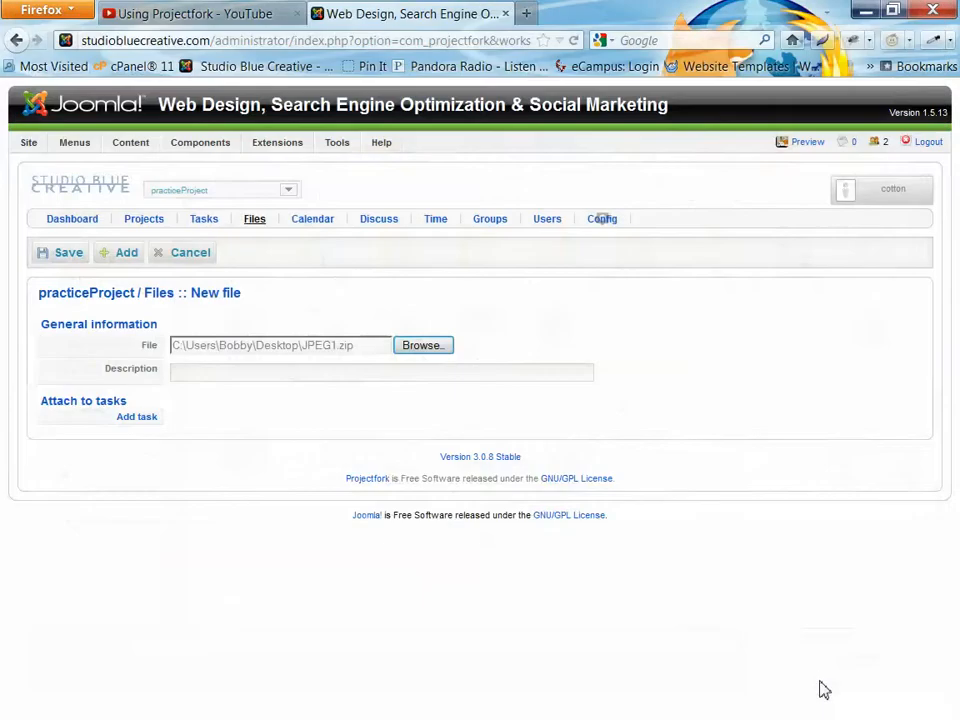
- Add a second file entry with Jpeg2.zip from the Desktop and save to upload both archives
{"action": "left_click", "coordinate": [120, 253]}
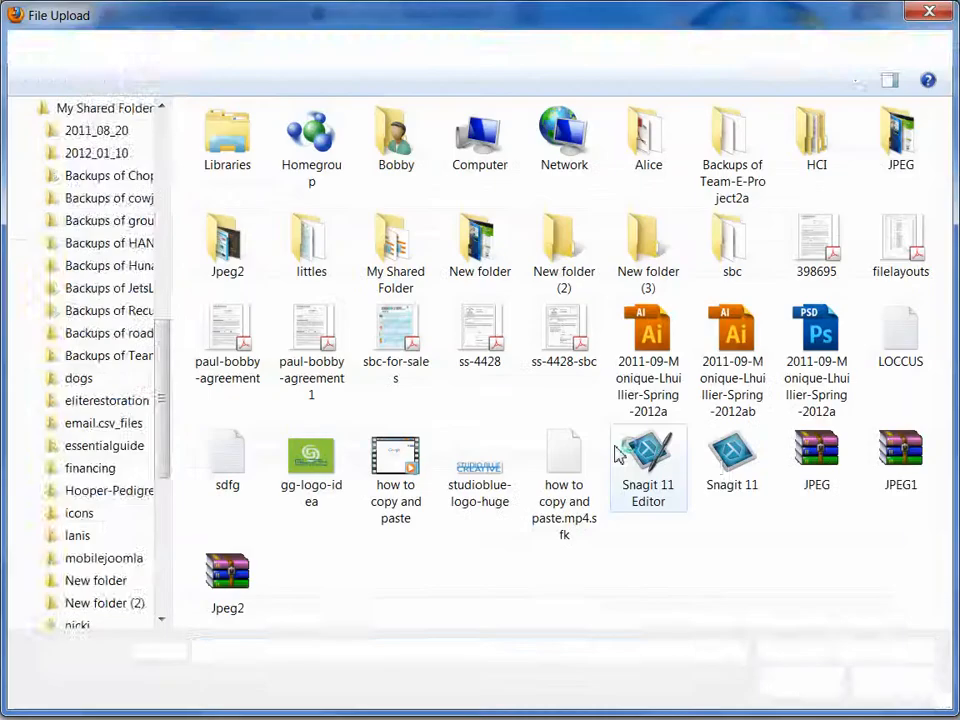
{"action": "left_click", "coordinate": [240, 585]}
{"action": "left_click", "coordinate": [788, 684]}
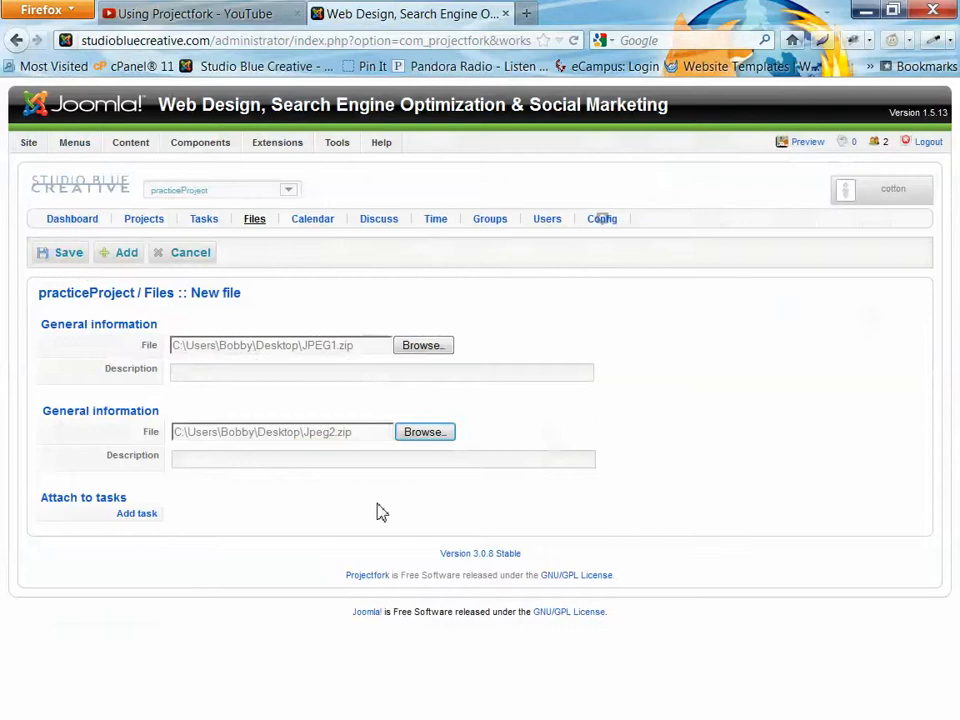
{"action": "left_click", "coordinate": [60, 254]}
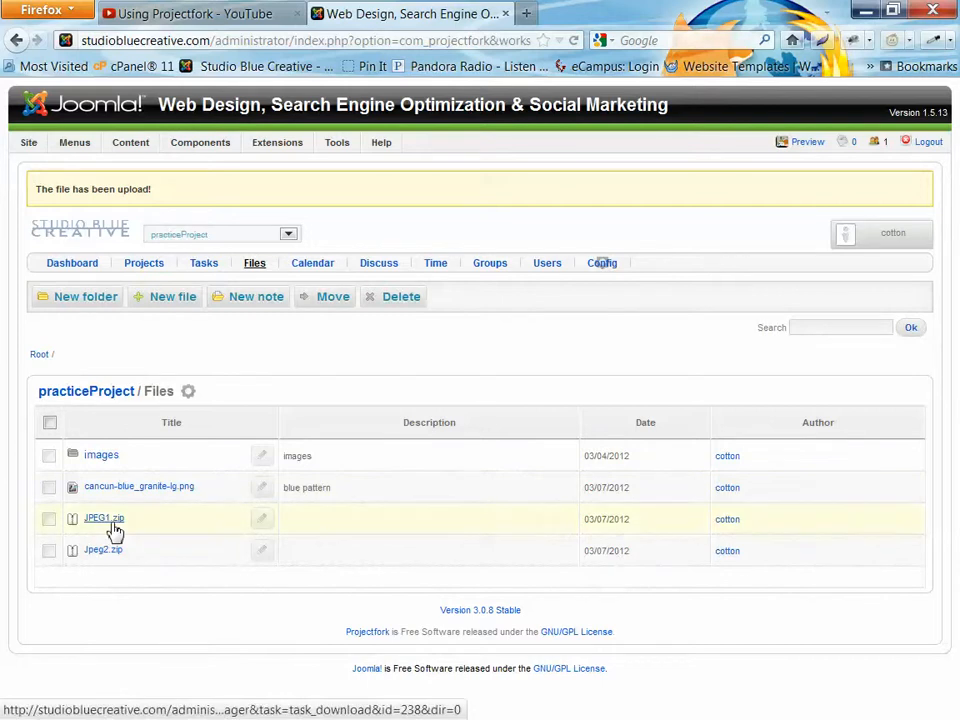
- Check the size of the uploaded JPEG1.zip in its download prompt, then dismiss it without downloading
{"action": "left_click", "coordinate": [264, 521]}
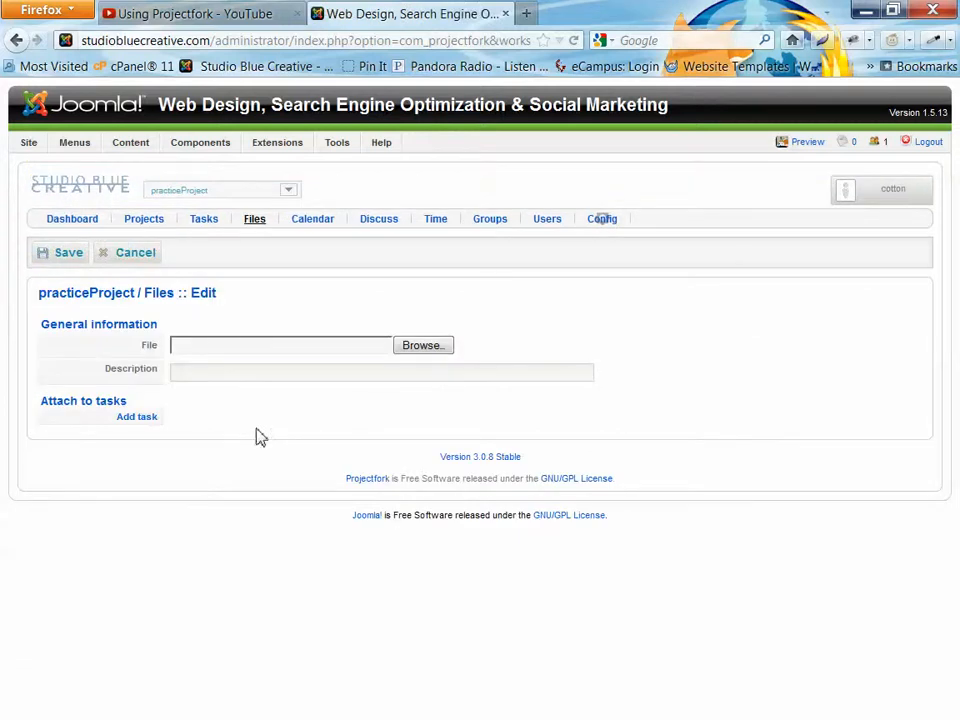
{"action": "left_click", "coordinate": [133, 254]}
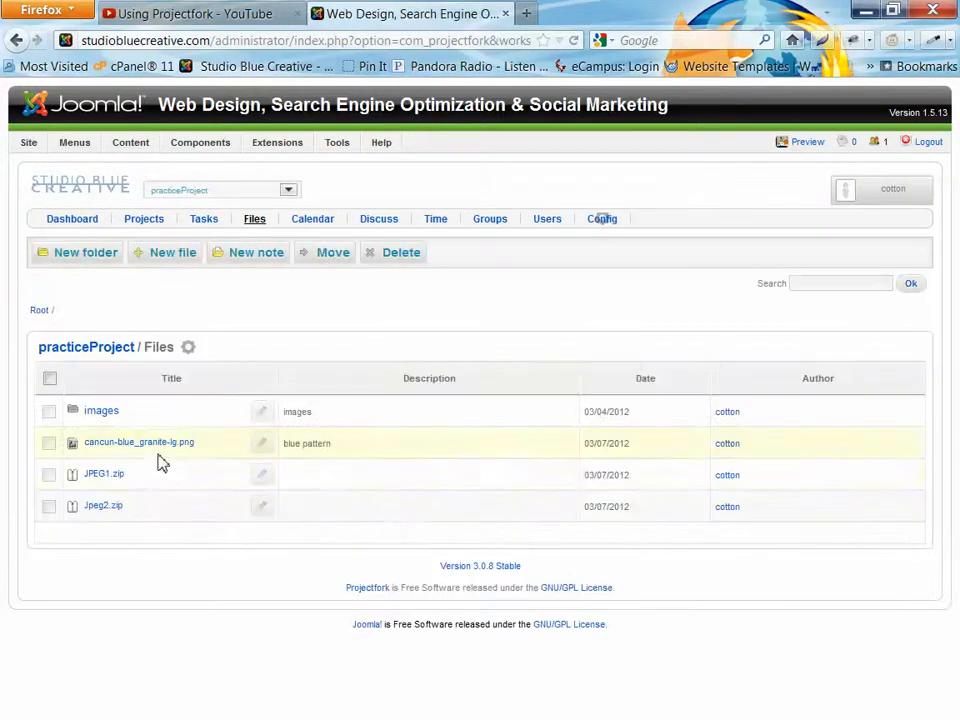
{"action": "left_click", "coordinate": [103, 478]}
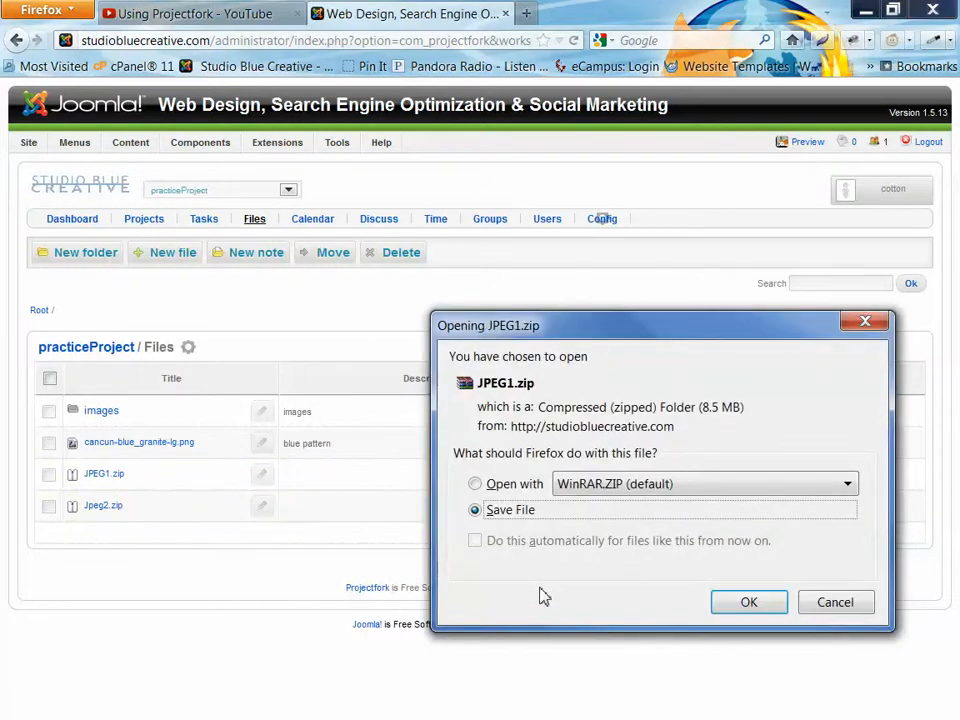
{"action": "left_click_drag", "start_coordinate": [698, 408], "coordinate": [750, 409]}
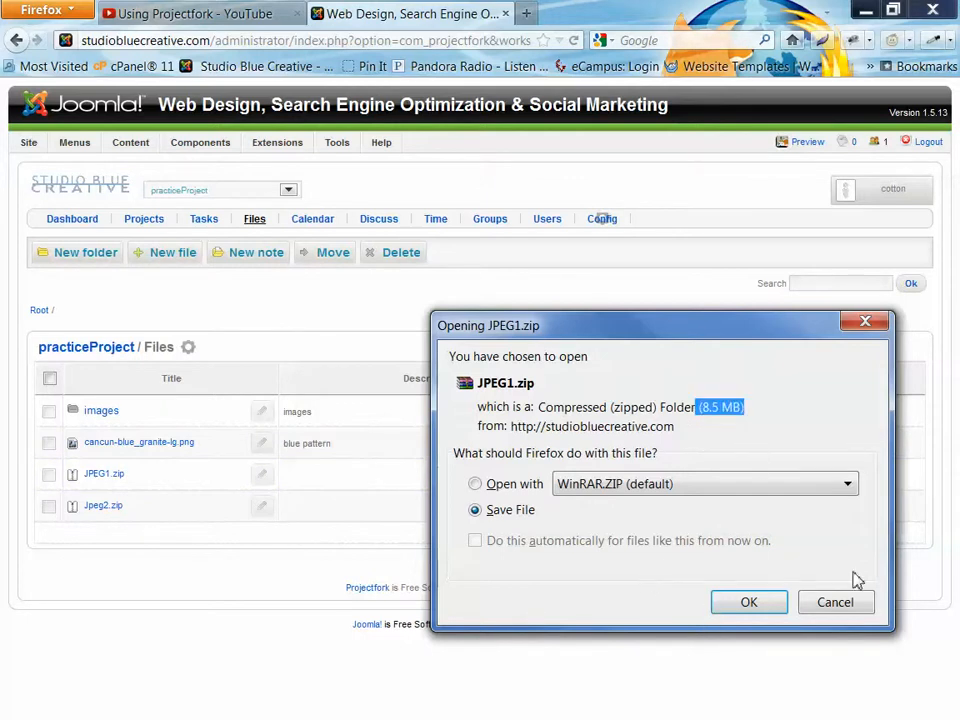
{"action": "left_click", "coordinate": [832, 602]}
- Check the size of the uploaded Jpeg2.zip in its download prompt, then dismiss it without downloading
{"action": "left_click", "coordinate": [116, 512]}
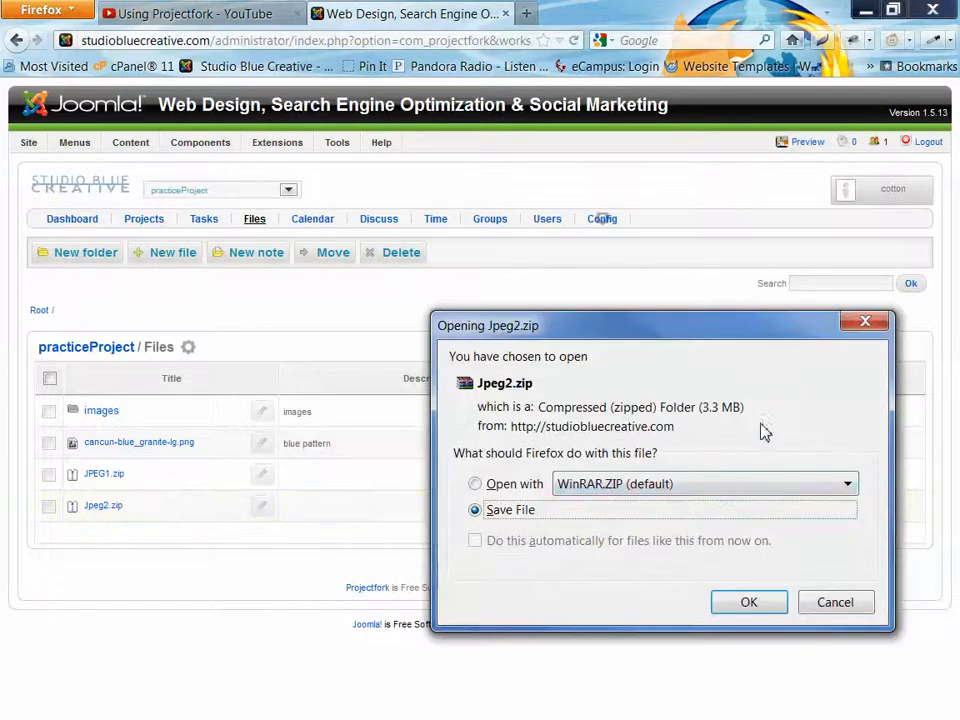
{"action": "left_click_drag", "start_coordinate": [742, 407], "coordinate": [666, 426]}
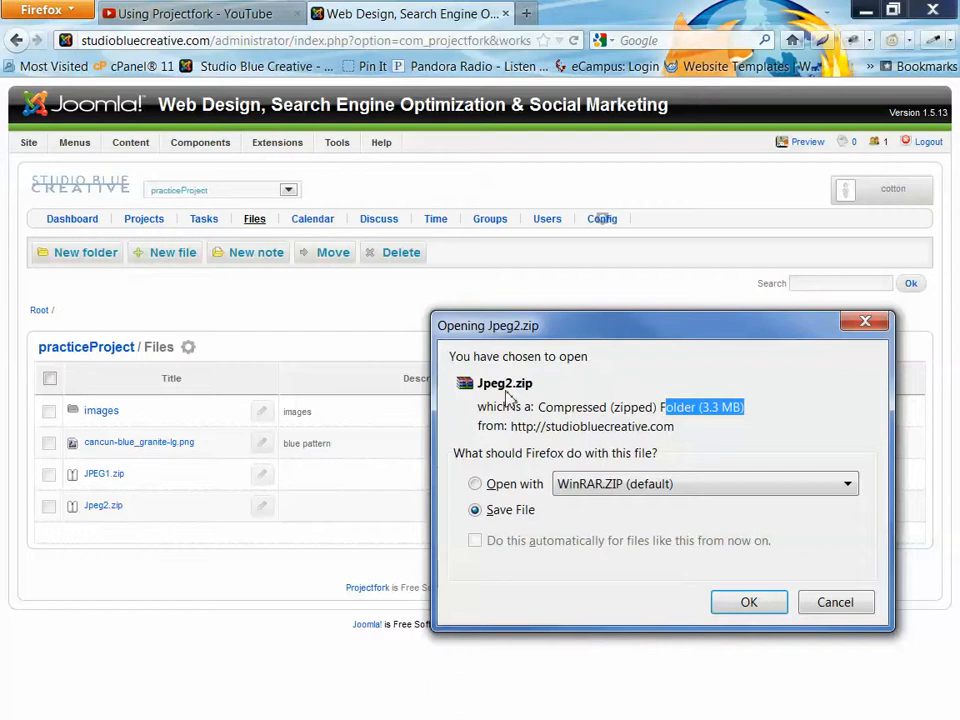
{"action": "left_click_drag", "start_coordinate": [791, 412], "coordinate": [617, 412]}
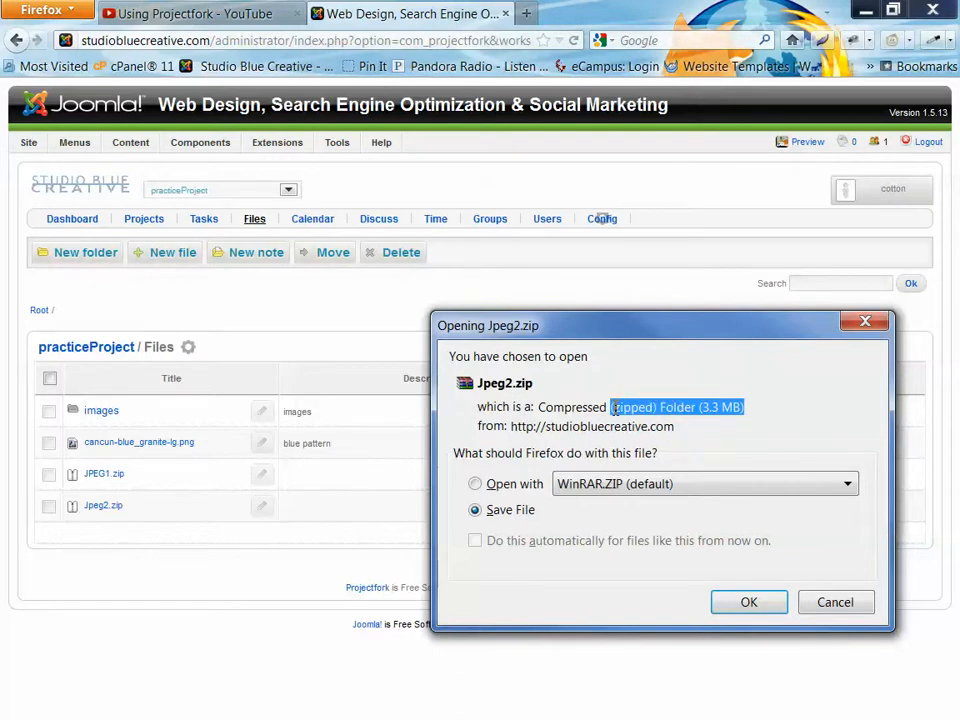
{"action": "left_click", "coordinate": [840, 603]}
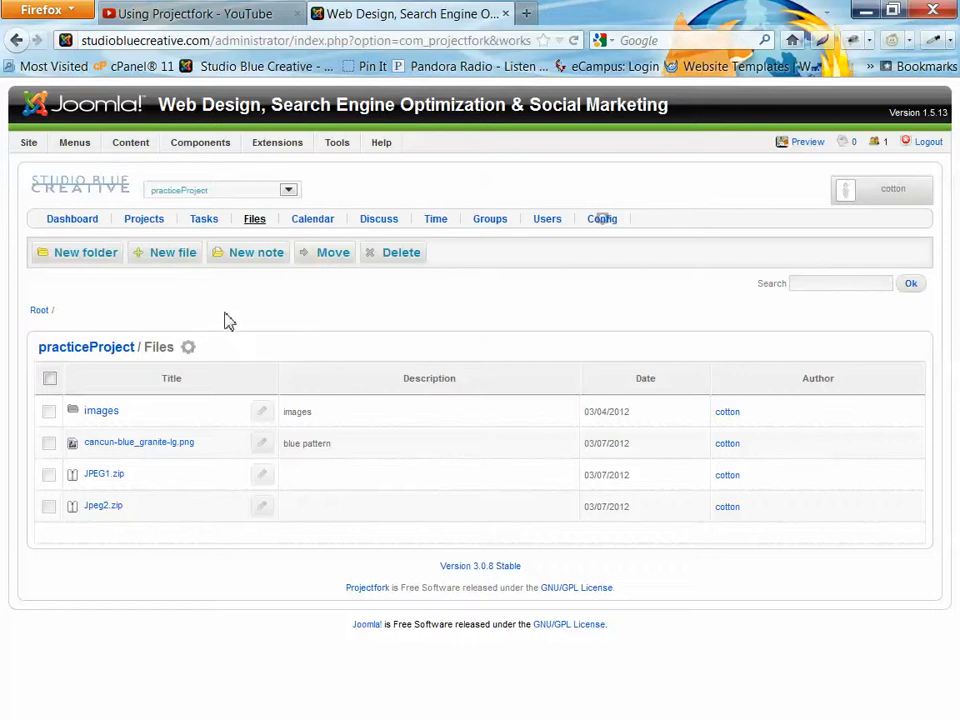
- Create a new task in practiceProject's Tasks section with the title "jpeg uploaded"
{"action": "left_click", "coordinate": [208, 222]}
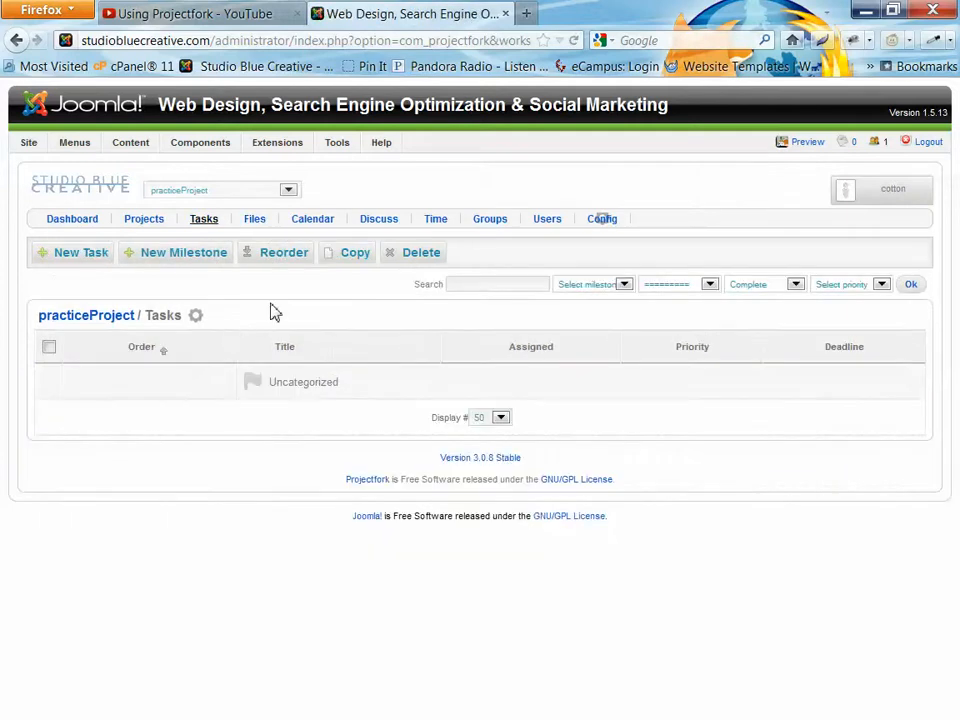
{"action": "left_click", "coordinate": [84, 255]}
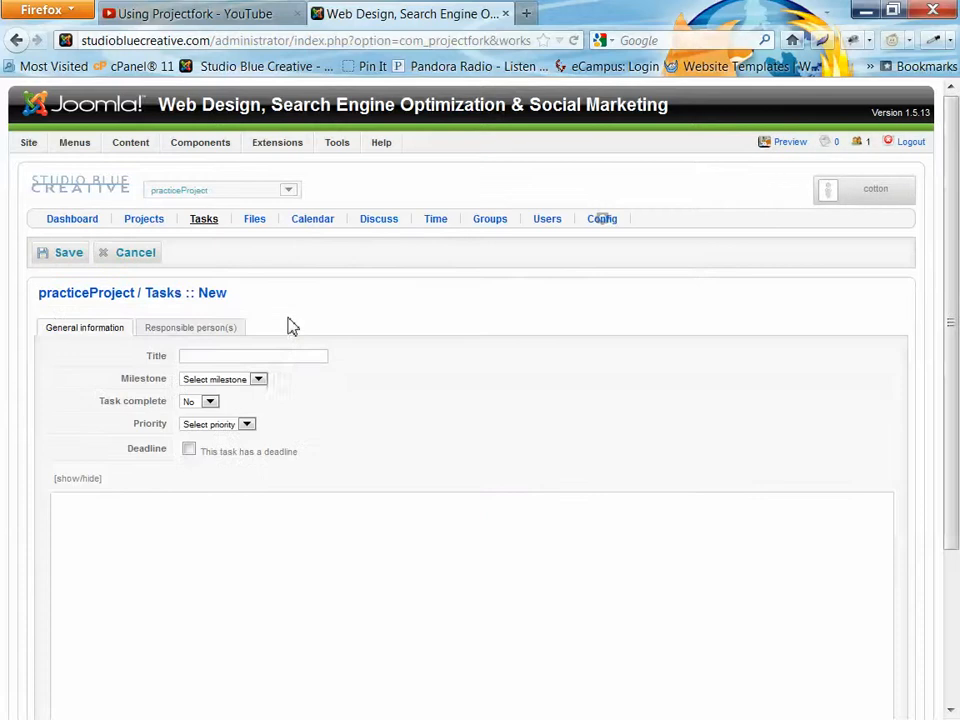
{"action": "left_click", "coordinate": [292, 352]}
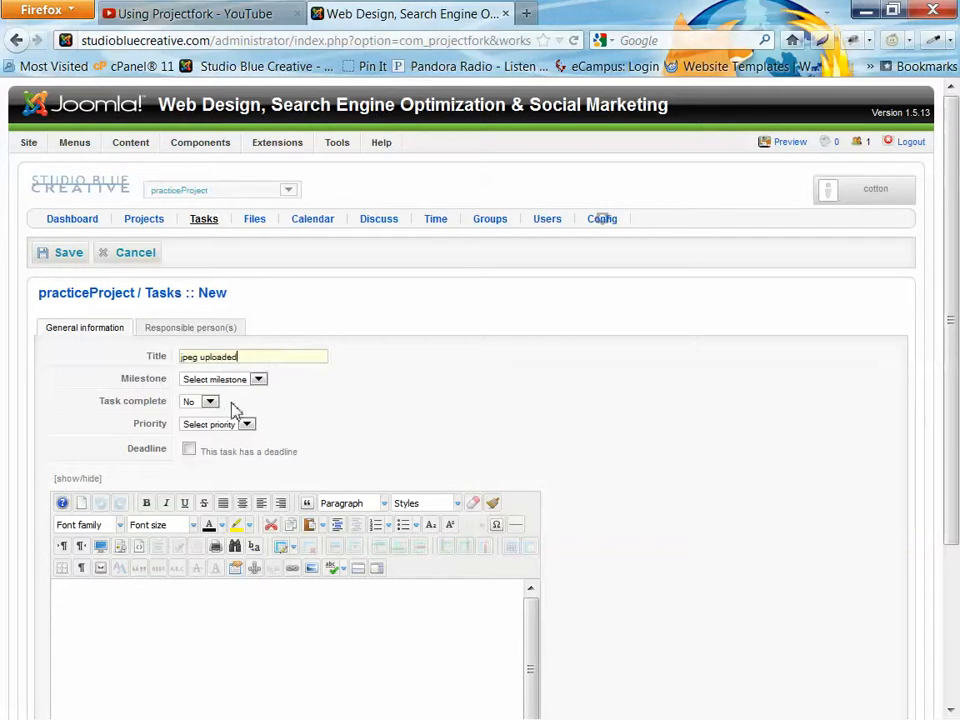
- Add the logged-in user's account as the task's responsible person and save the task
{"action": "left_click", "coordinate": [170, 330]}
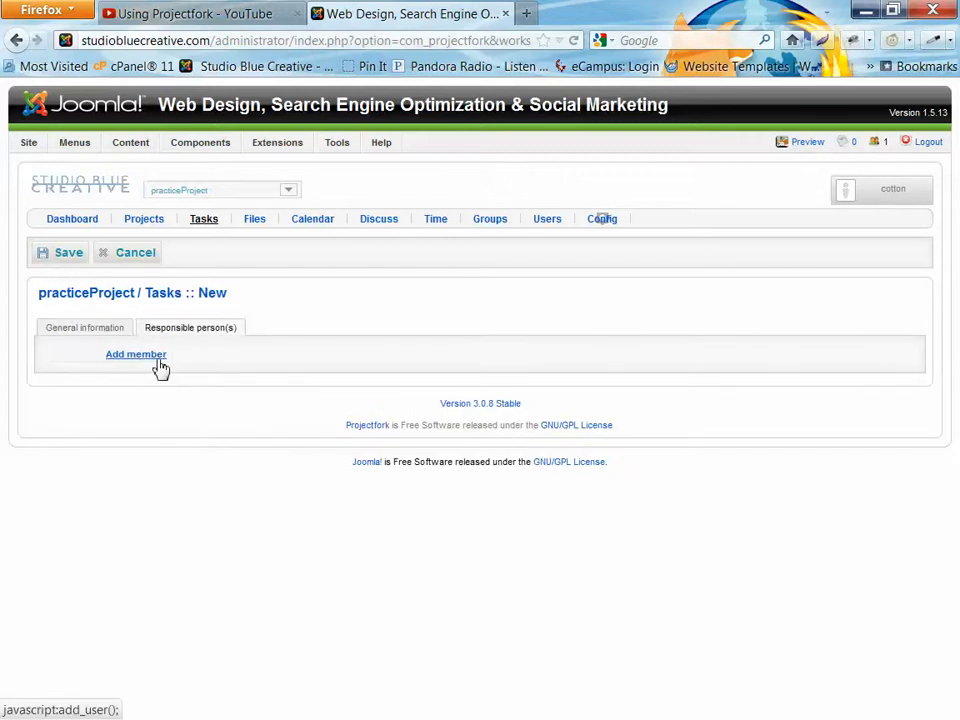
{"action": "left_click", "coordinate": [152, 358]}
{"action": "left_click", "coordinate": [244, 360]}
{"action": "left_click", "coordinate": [228, 384]}
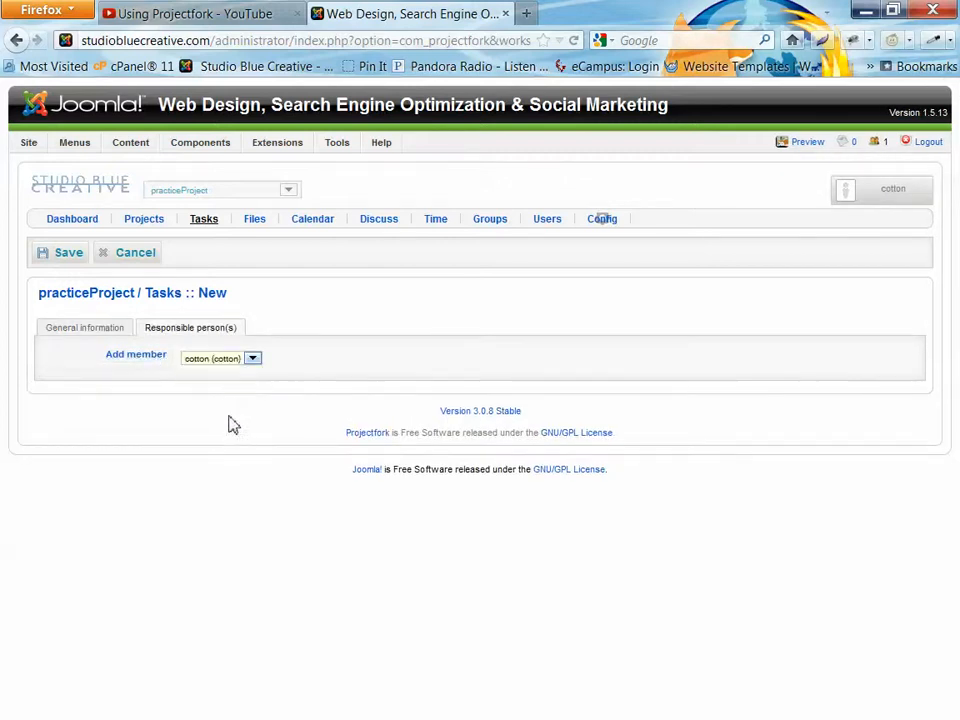
{"action": "left_click", "coordinate": [68, 253]}
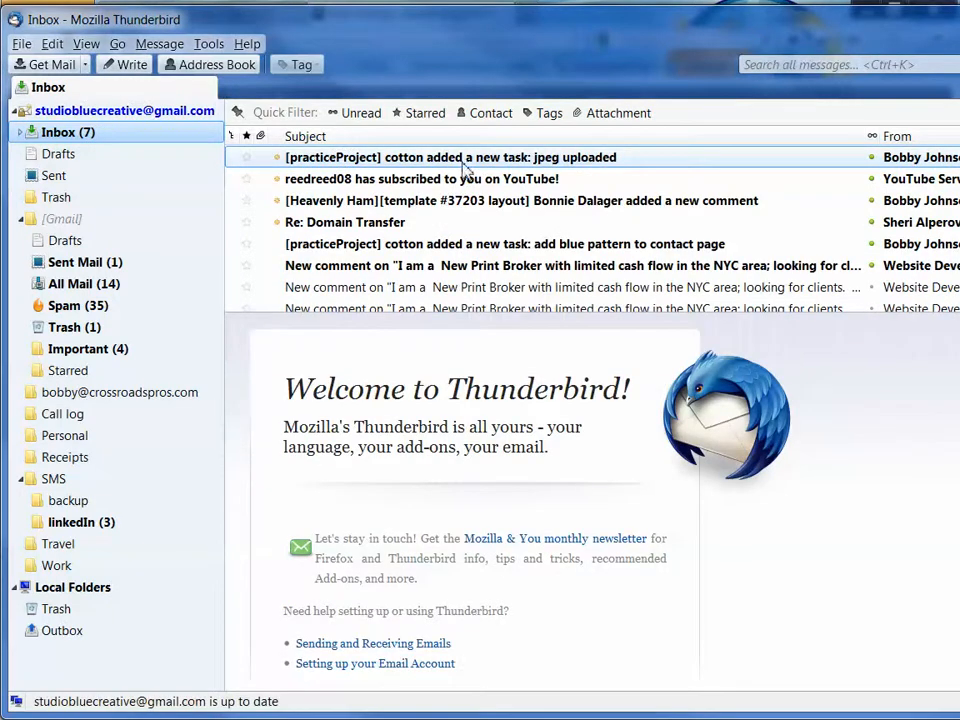
- Switch to Thunderbird, read the practiceProject notification email about the "jpeg uploaded" task, and return to Firefox
{"action": "left_click", "coordinate": [579, 171]}
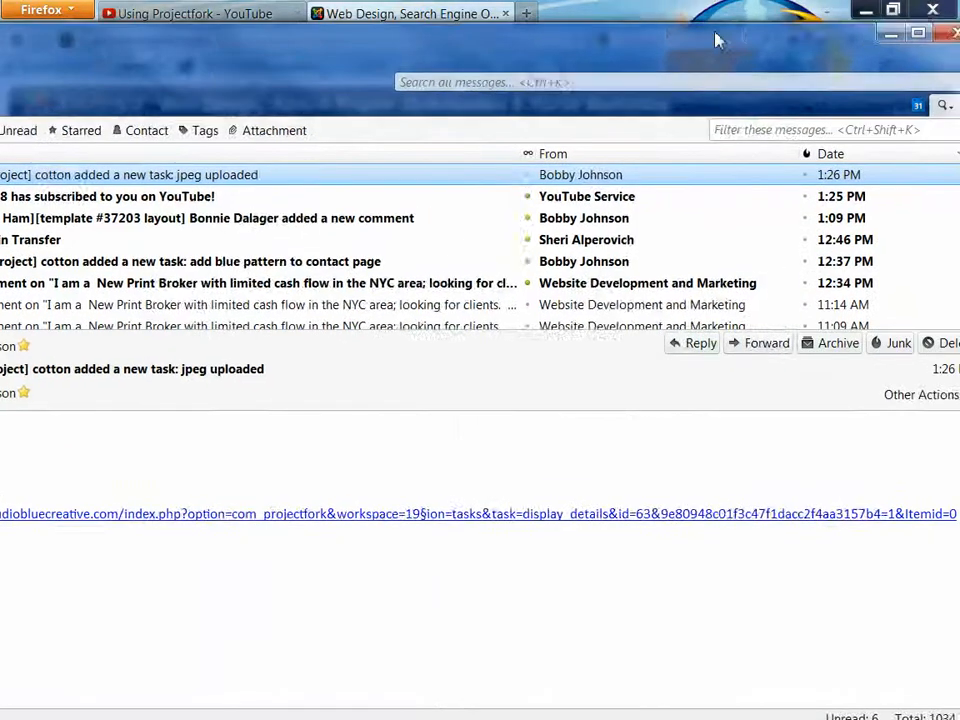
{"action": "left_click", "coordinate": [740, 35]}
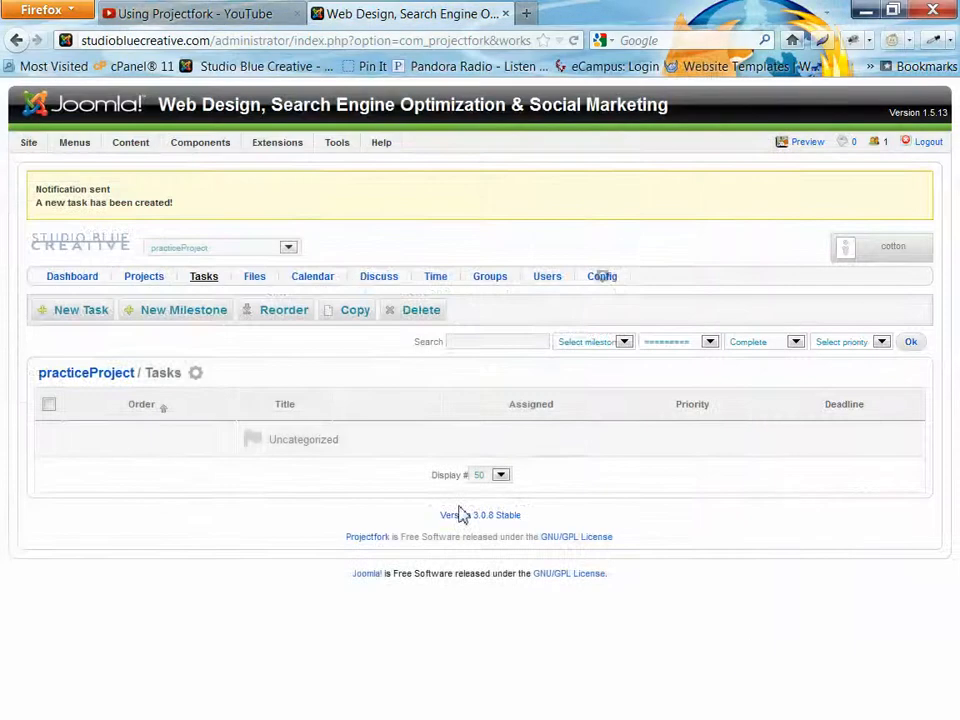